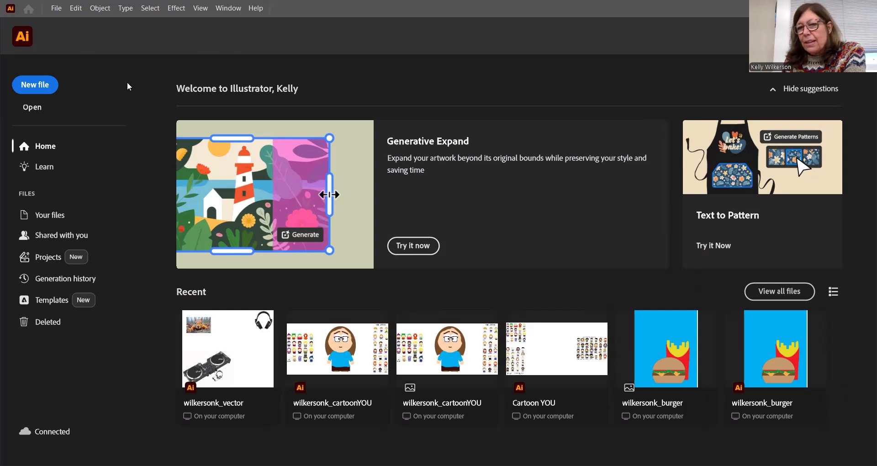
Step: Create a new print document from the Letter preset in landscape orientation, 792 x 612 pt
click(46, 89)
click(326, 57)
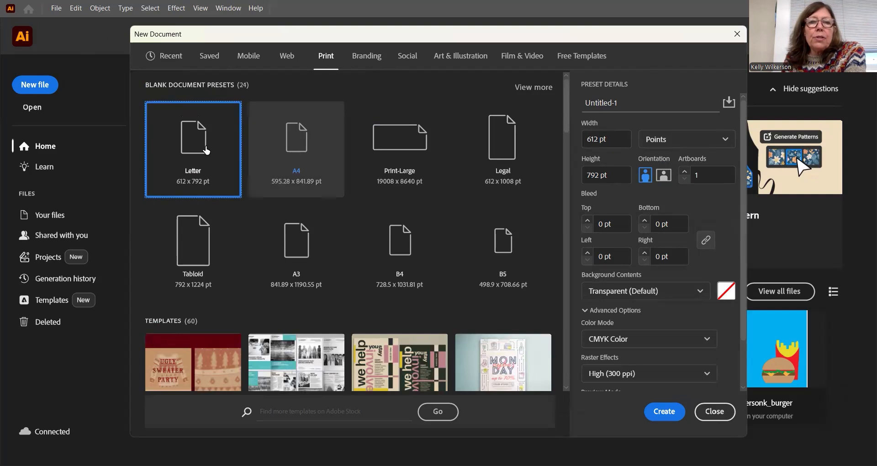
click(665, 175)
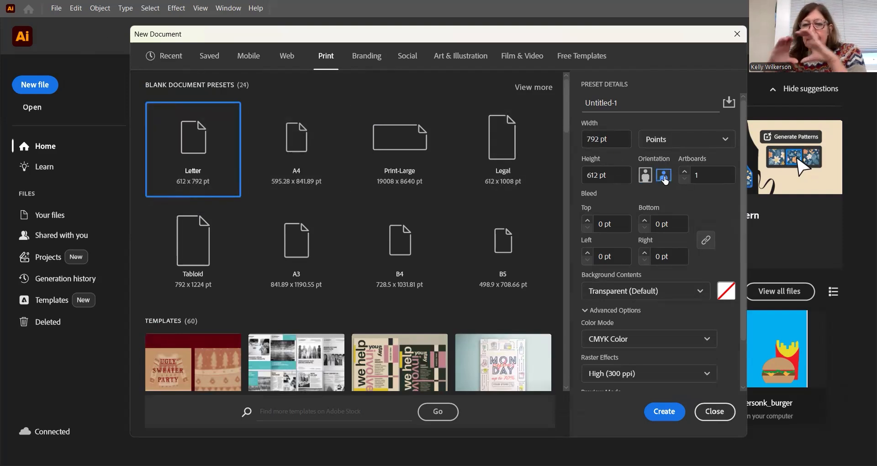
click(672, 420)
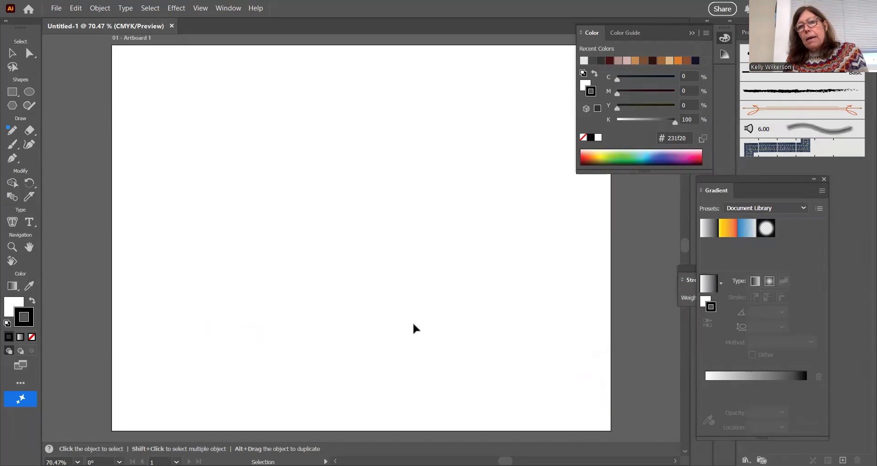
Step: Clear the floating Color, Gradient and Stroke panels off the workspace
click(693, 33)
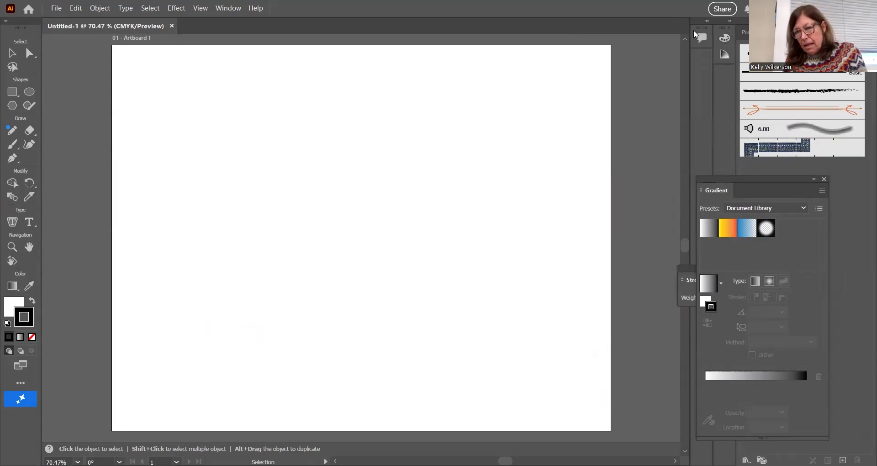
click(825, 179)
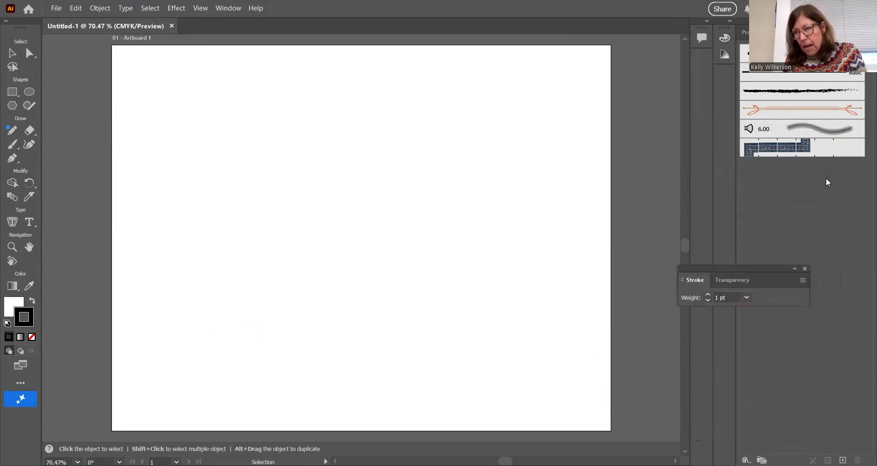
click(805, 269)
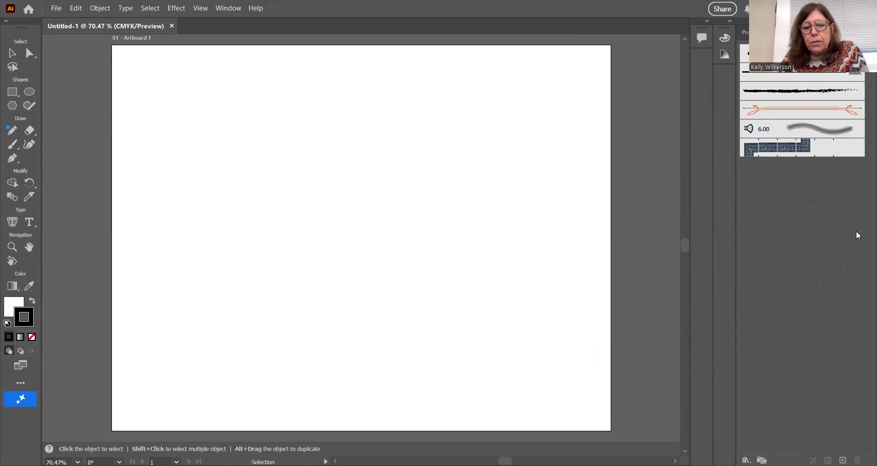
Step: Place the squirrel image from the illustrator folder on the empty canvas outside the artboard's upper-left corner, and deselect it
key(ctrl+minus)
key(ctrl+minus)
key(ctrl+minus)
key(ctrl+minus)
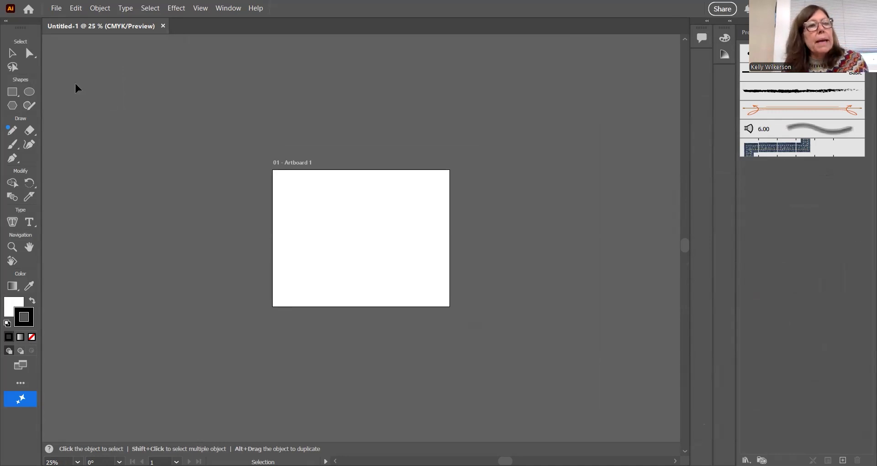
click(54, 9)
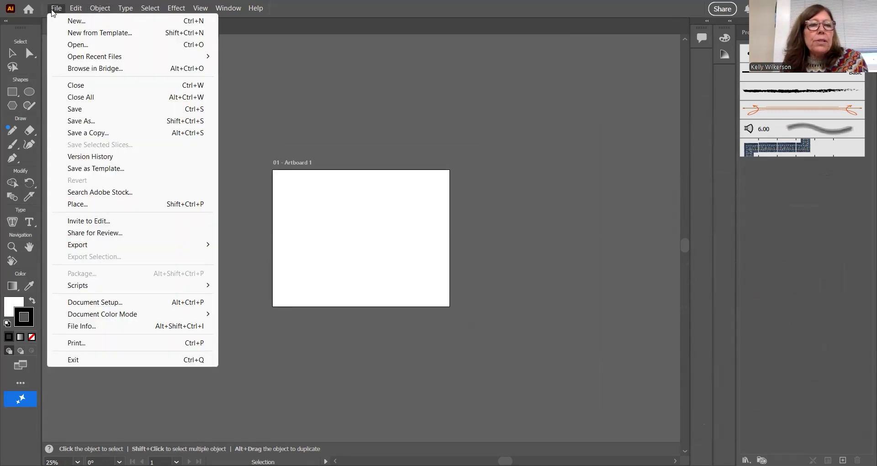
click(100, 204)
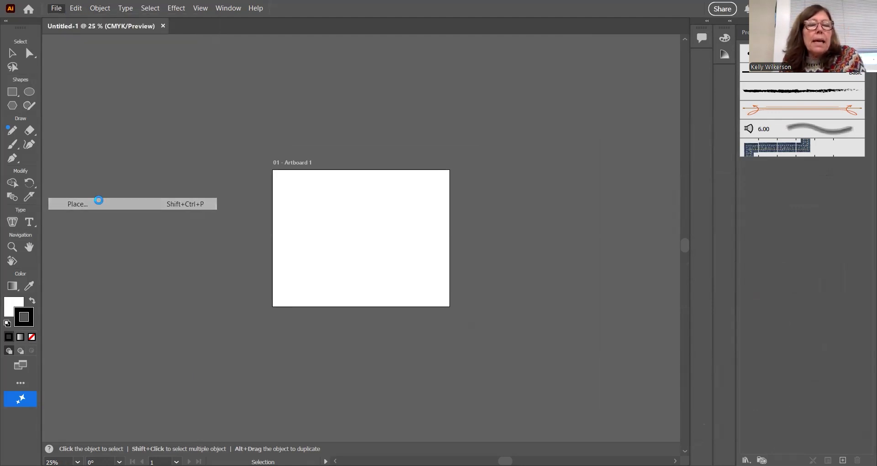
click(111, 63)
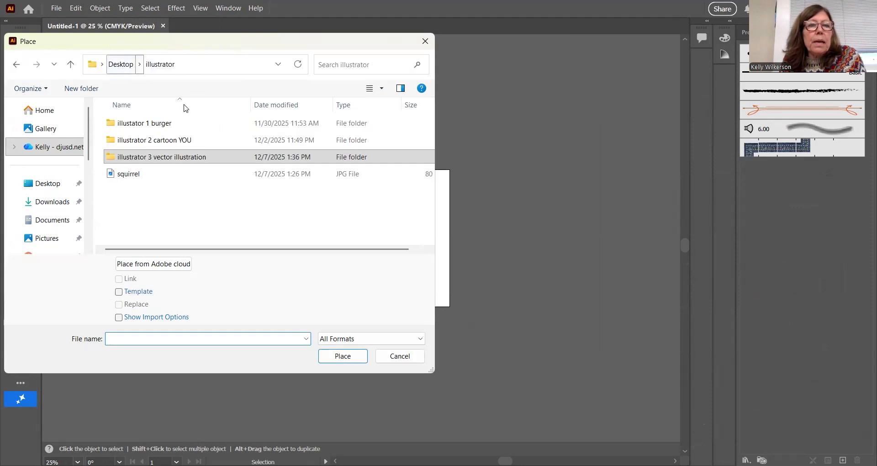
click(144, 178)
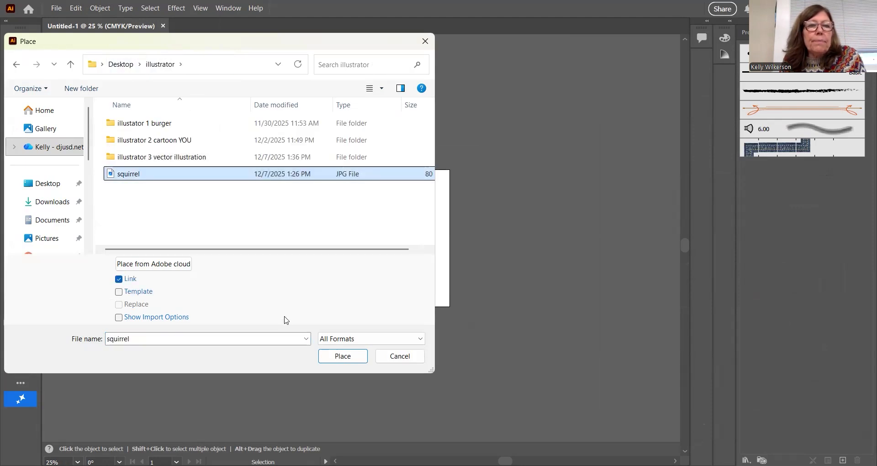
click(326, 356)
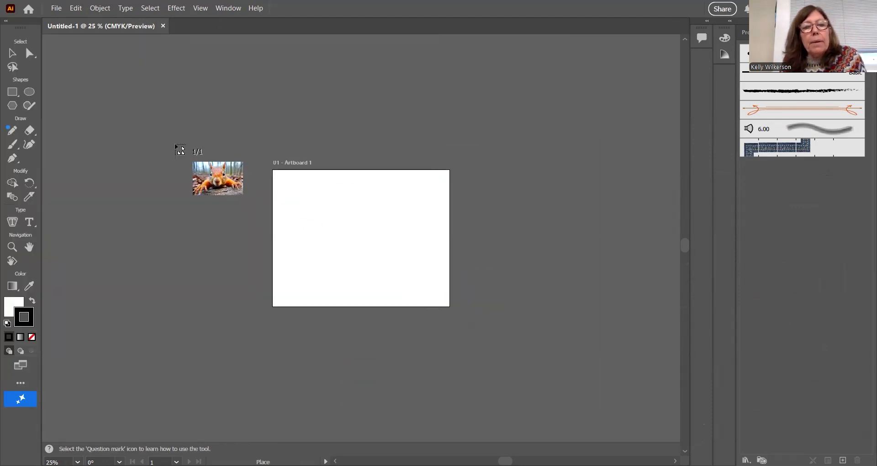
click(80, 91)
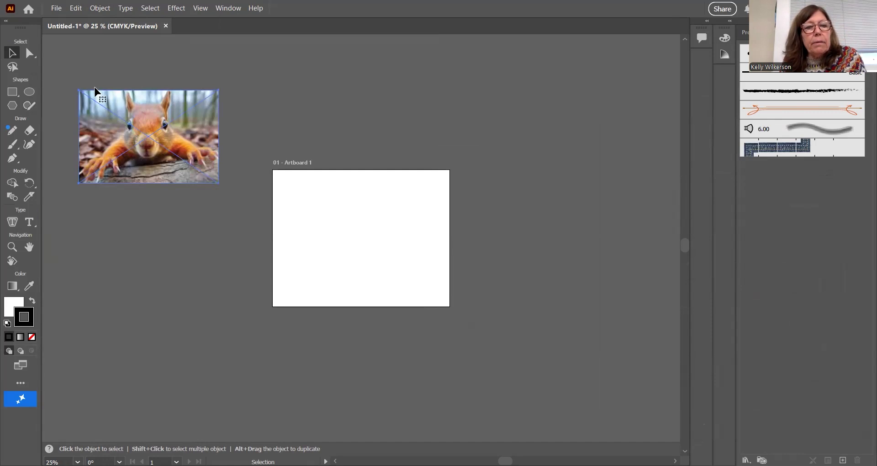
click(238, 124)
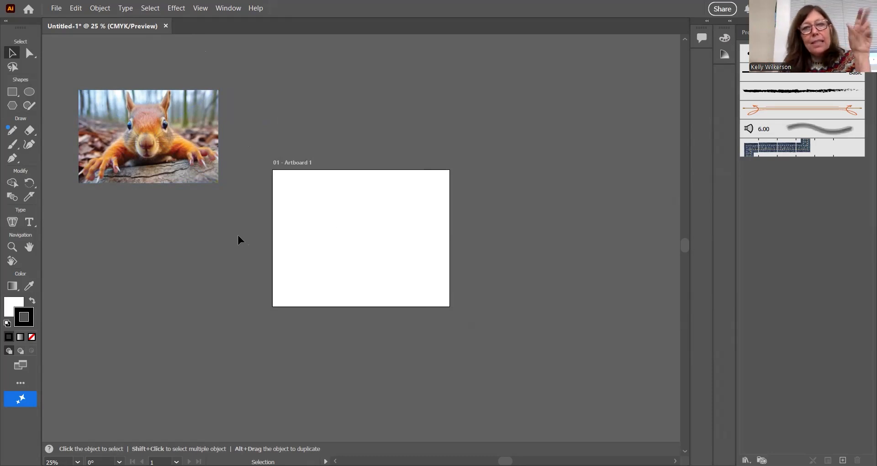
Step: Place the turntable image from the illustrator 3 vector illustration folder below the squirrel photo, and deselect it
click(62, 10)
click(84, 204)
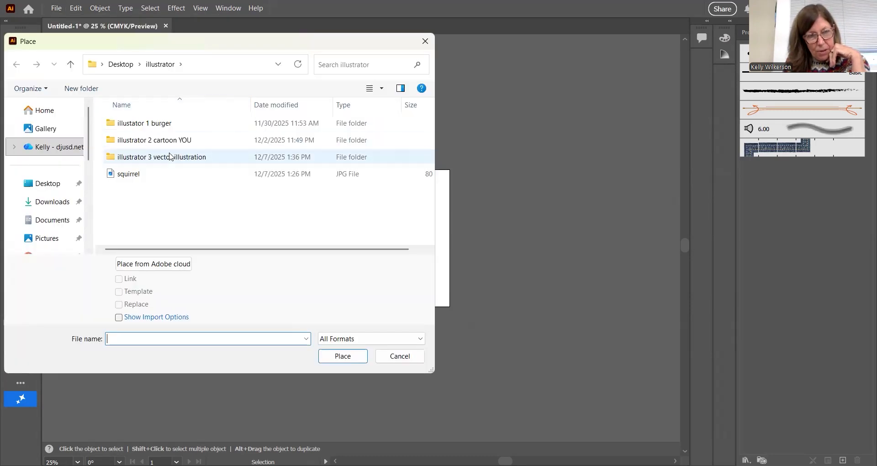
click(187, 158)
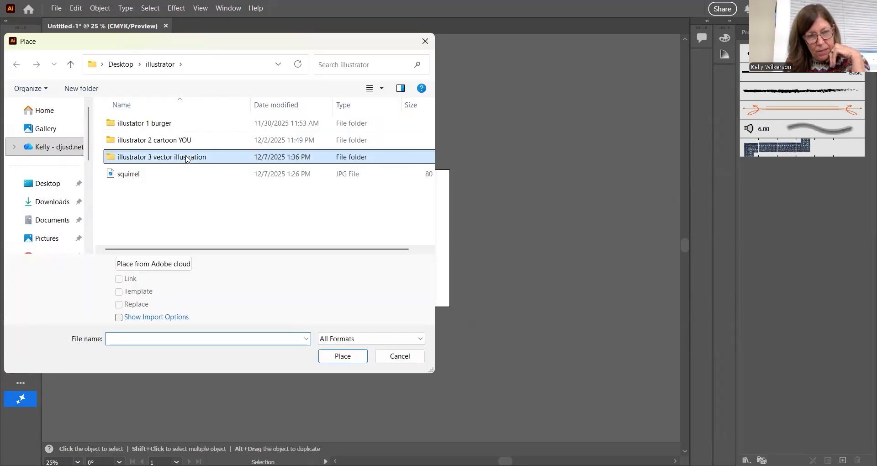
double_click(186, 158)
click(275, 146)
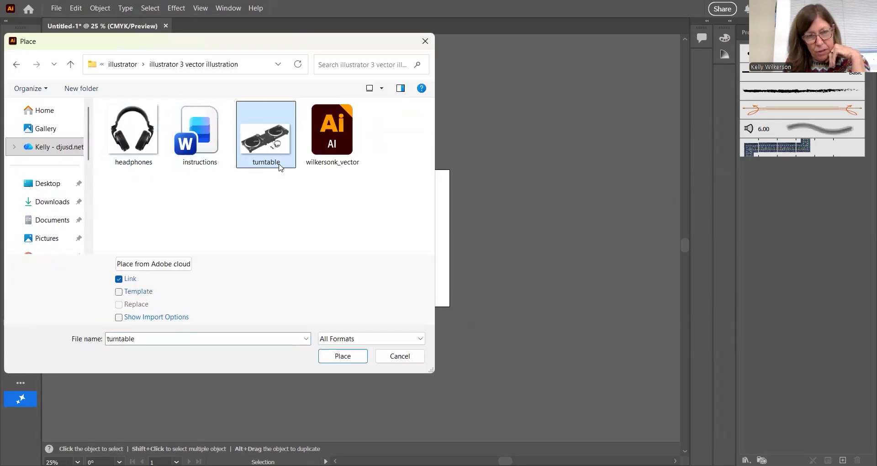
click(341, 356)
click(86, 245)
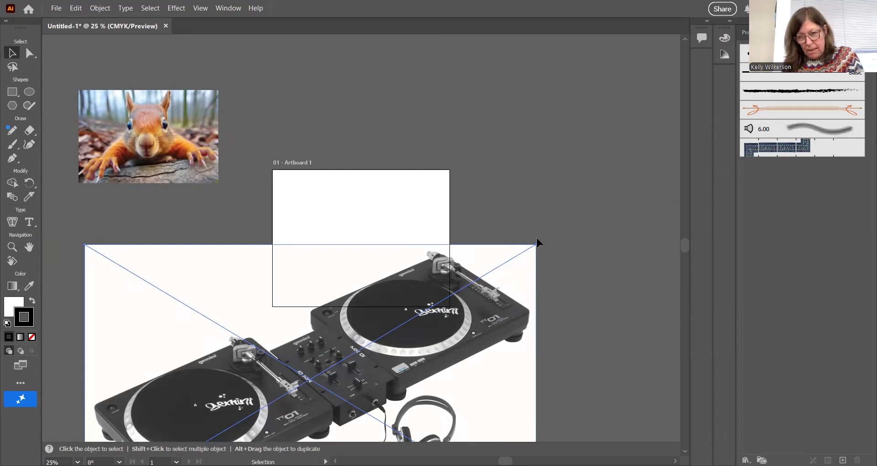
click(507, 175)
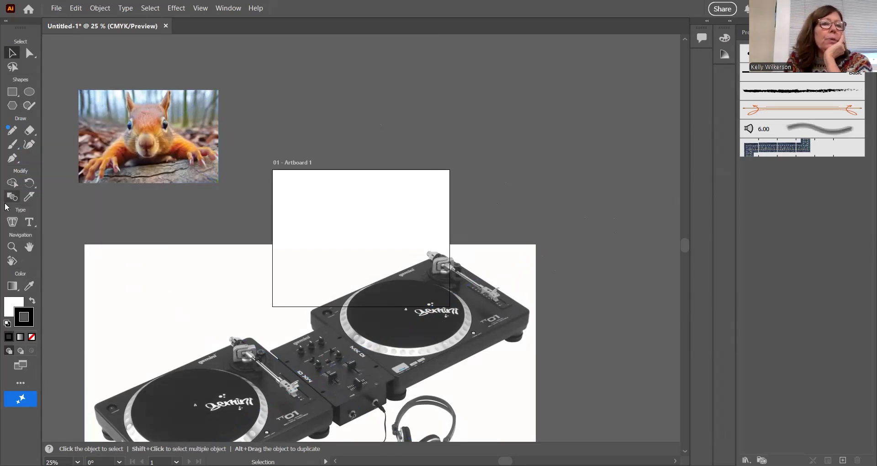
Step: Start a Pen tool outline on the squirrel photo, tracing the left ear's outer edge from its tip down to just above the eye
click(11, 247)
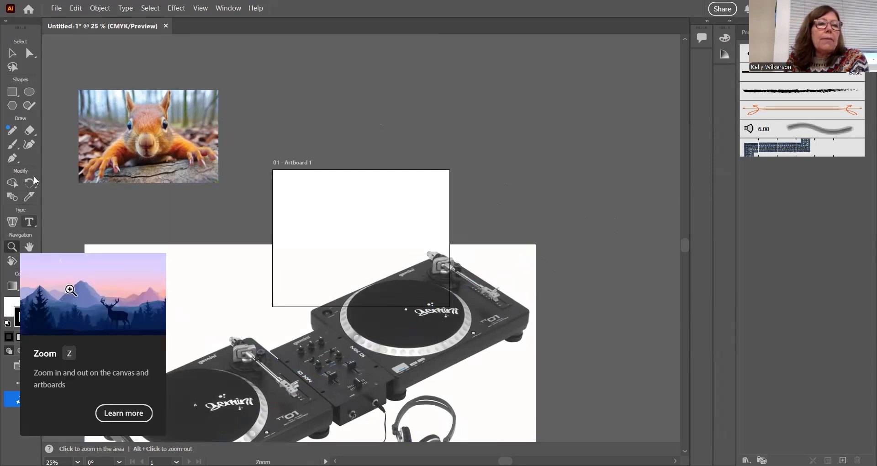
drag(71, 78, 226, 244)
drag(96, 102, 121, 198)
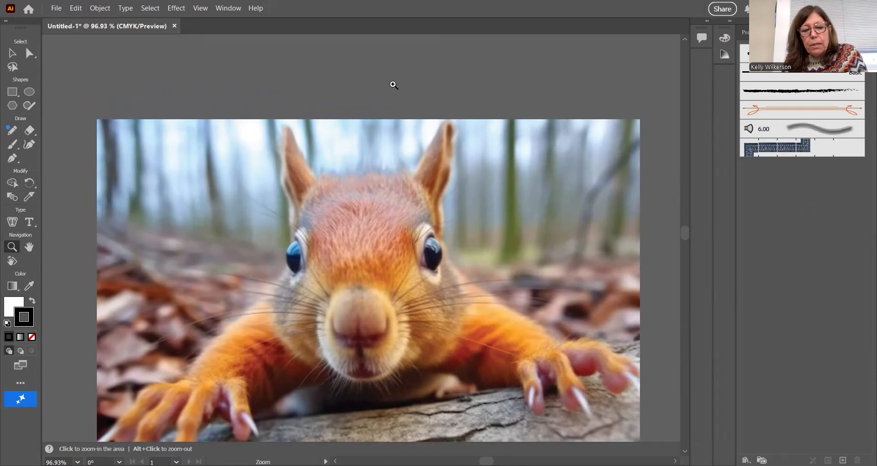
key(space)
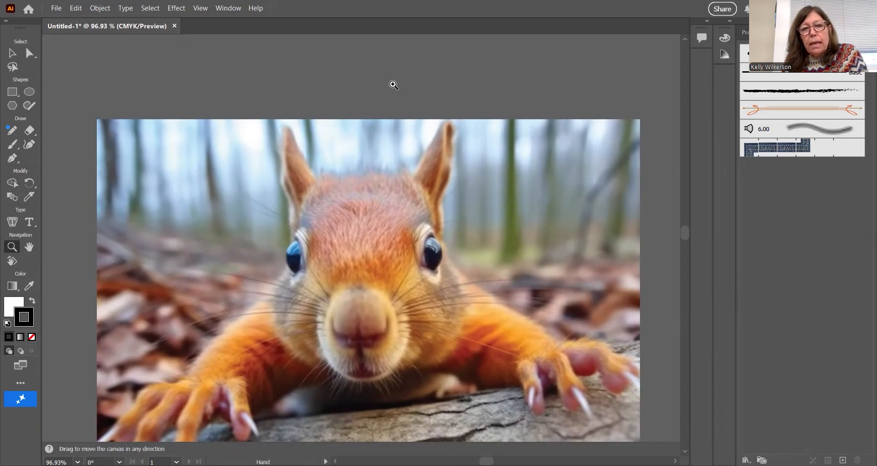
drag(392, 84, 391, 23)
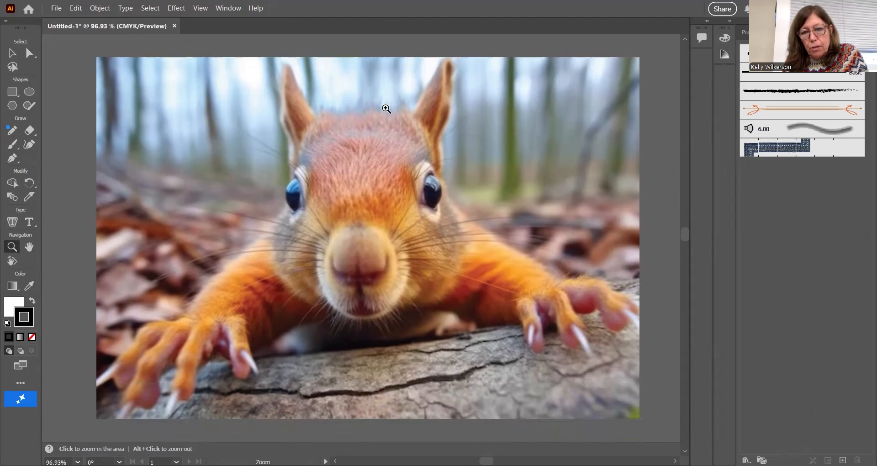
key(space)
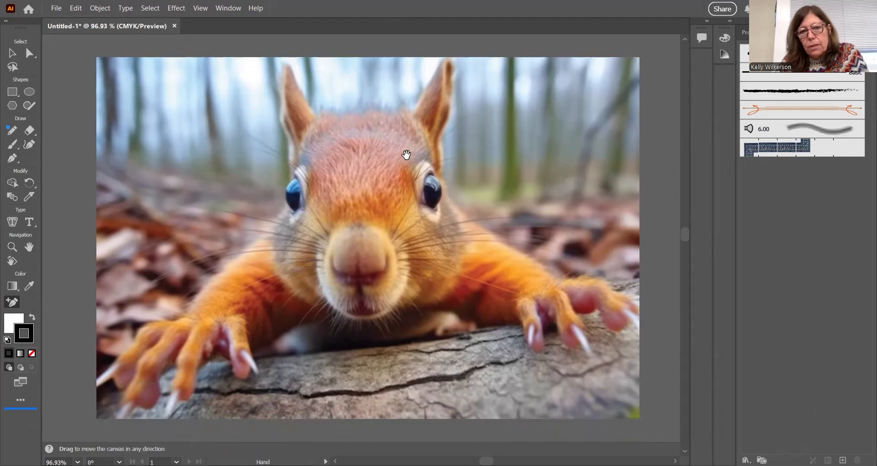
key(plus)
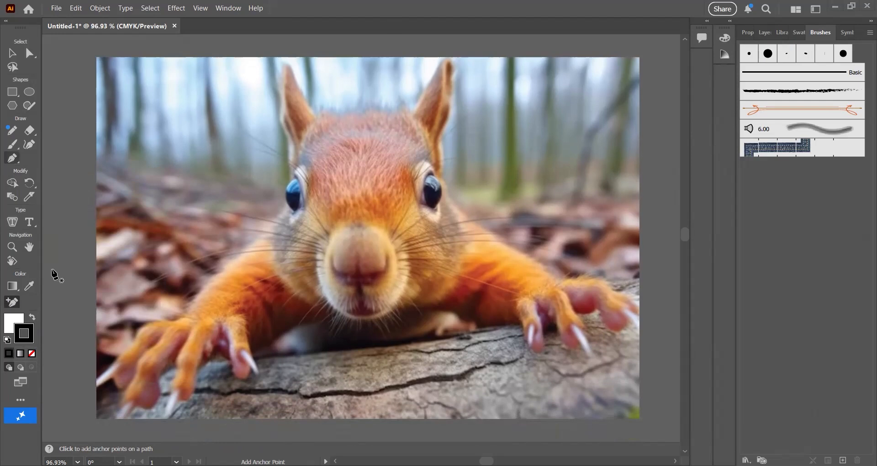
key(p)
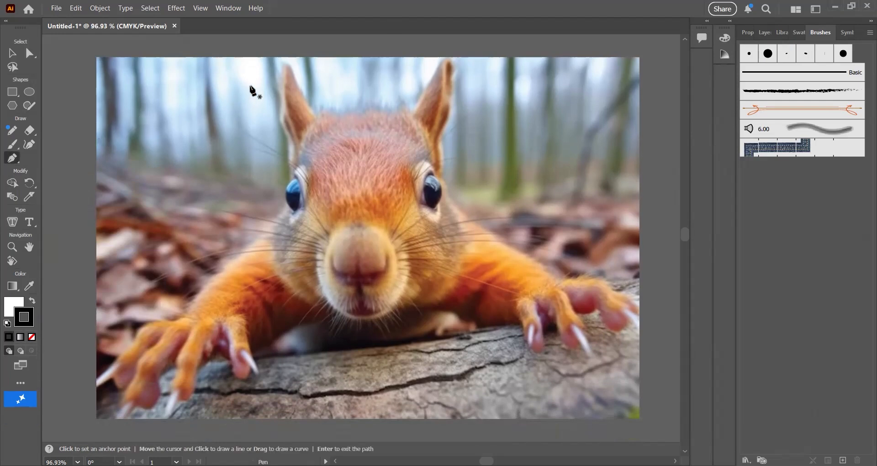
click(284, 63)
click(282, 108)
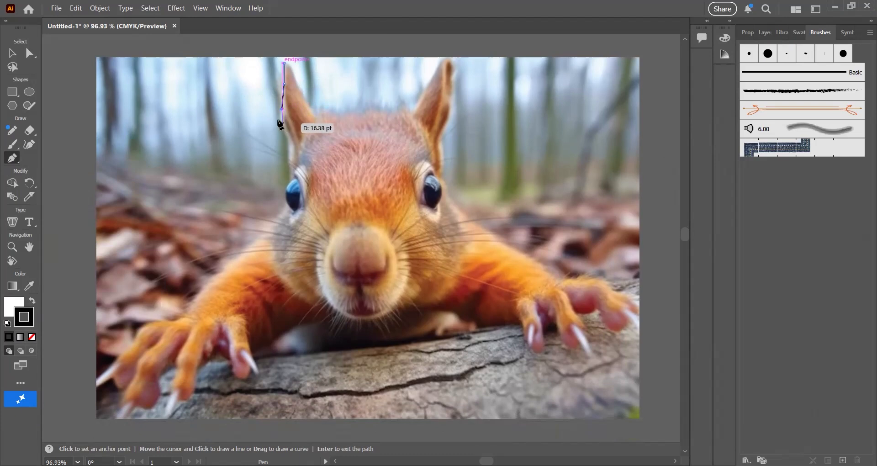
click(284, 134)
click(288, 152)
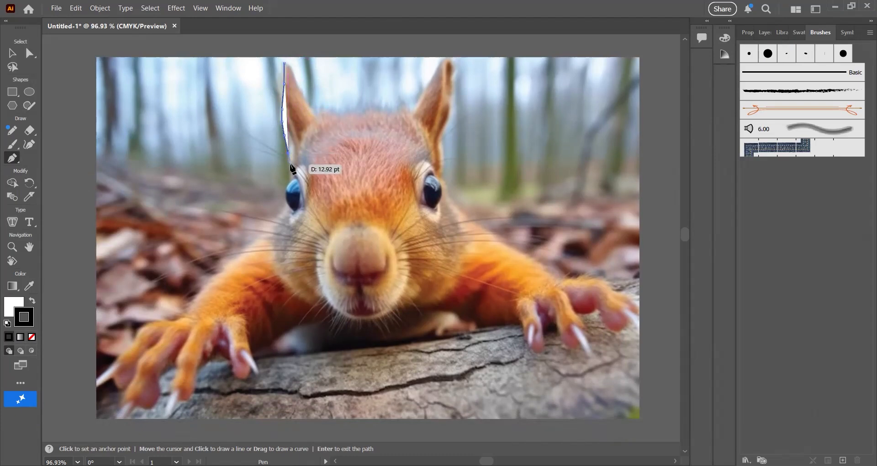
click(289, 164)
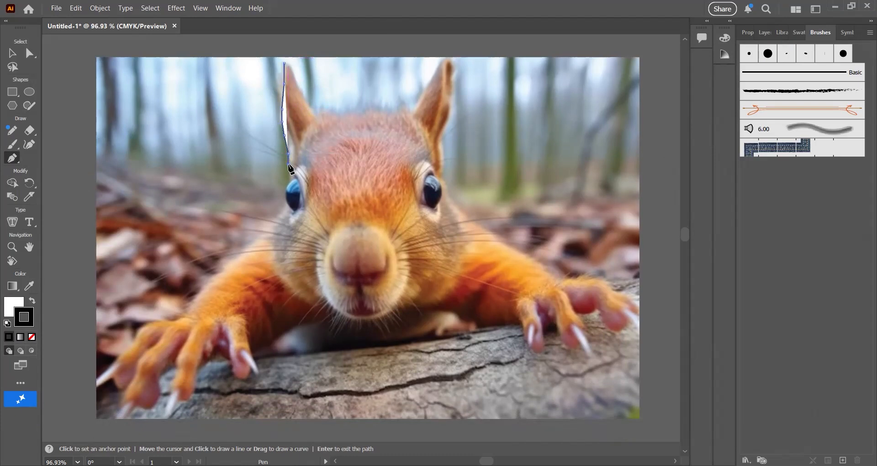
Step: Set the path's fill to None and continue the outline around the inner side of the squirrel's left eye to below it
click(17, 303)
click(32, 336)
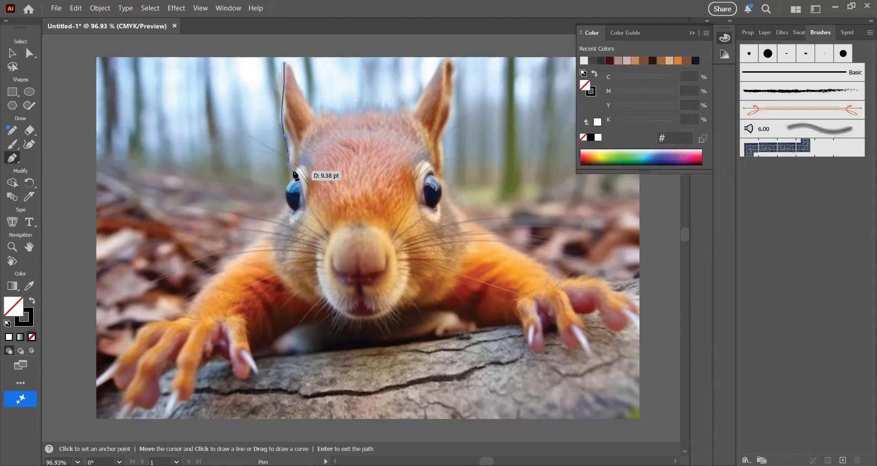
click(288, 171)
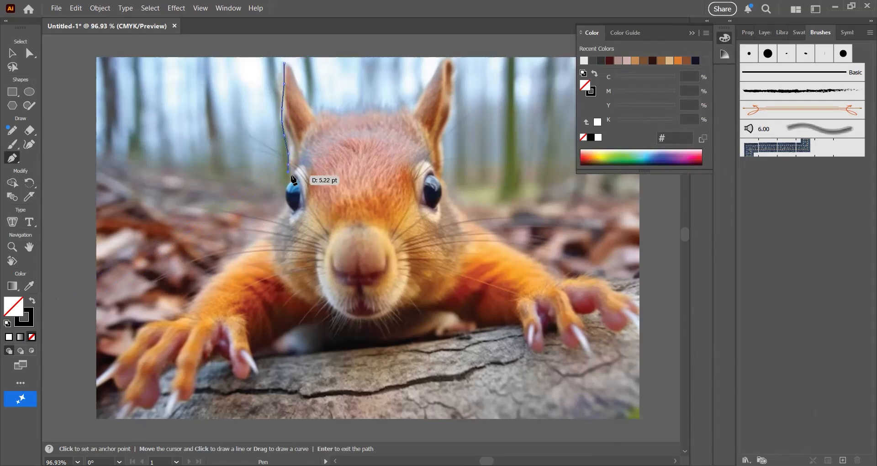
click(294, 177)
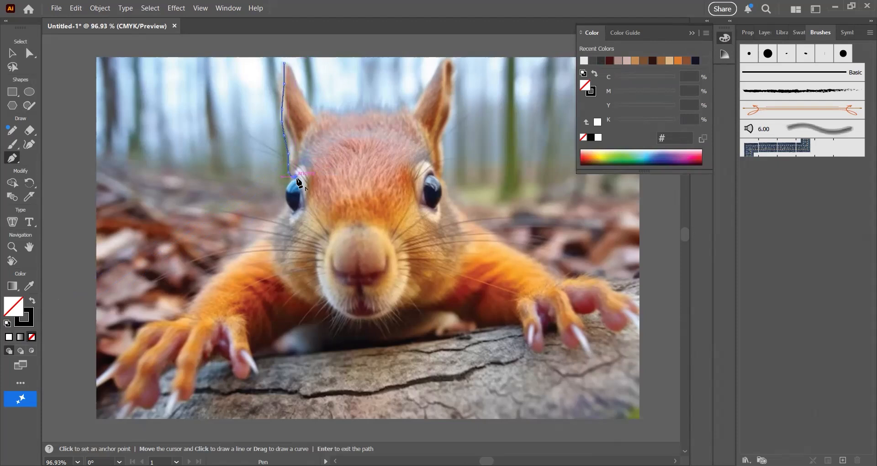
click(299, 197)
click(300, 205)
click(295, 212)
click(290, 211)
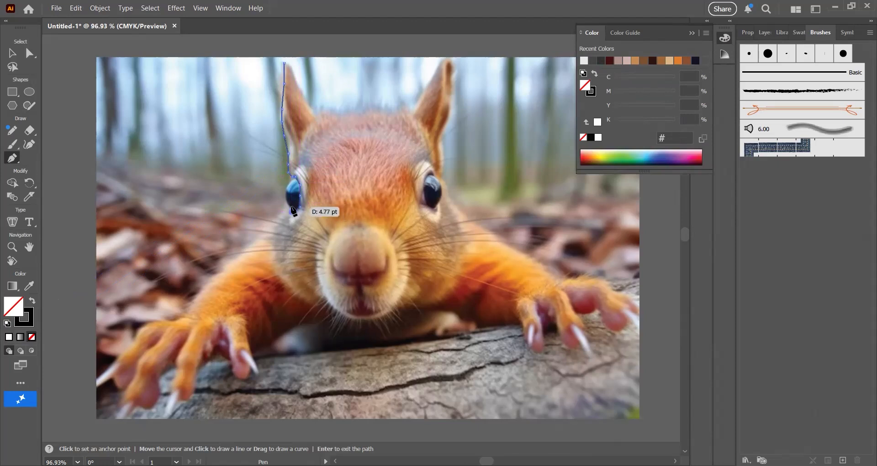
Step: Continue the outline from below the left eye along the left shoulder and arm down to the paw's wrist
click(270, 223)
click(260, 233)
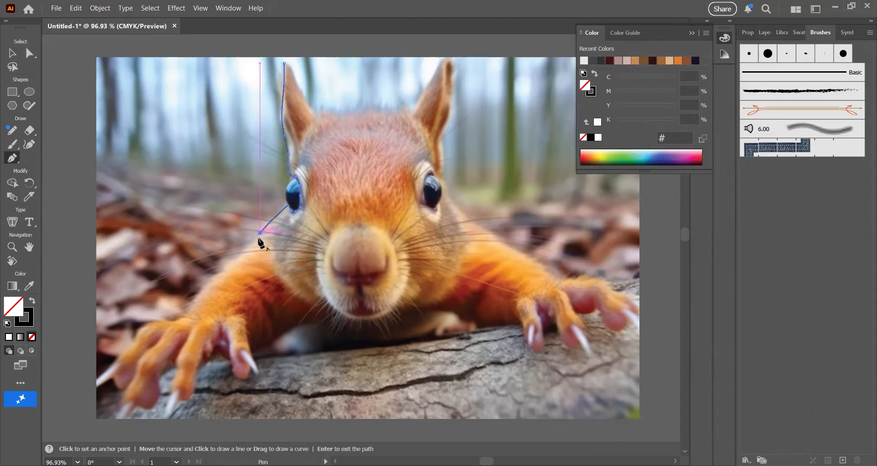
click(251, 240)
click(239, 249)
click(224, 260)
click(215, 272)
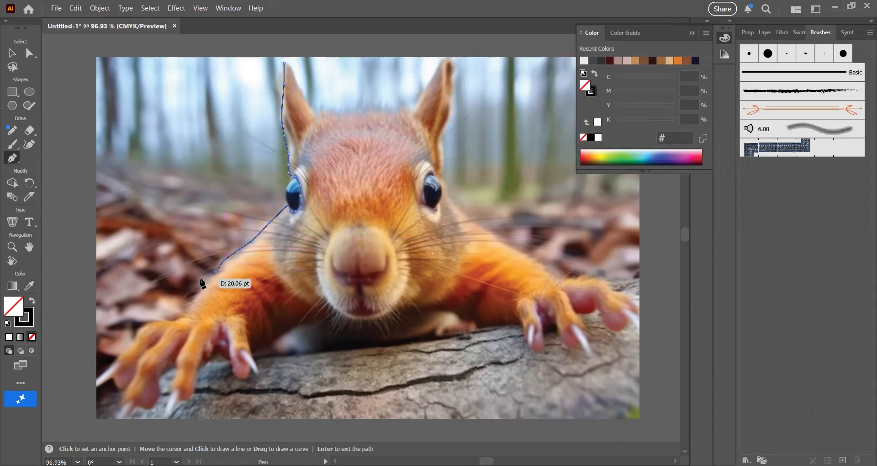
click(197, 292)
click(186, 302)
click(178, 316)
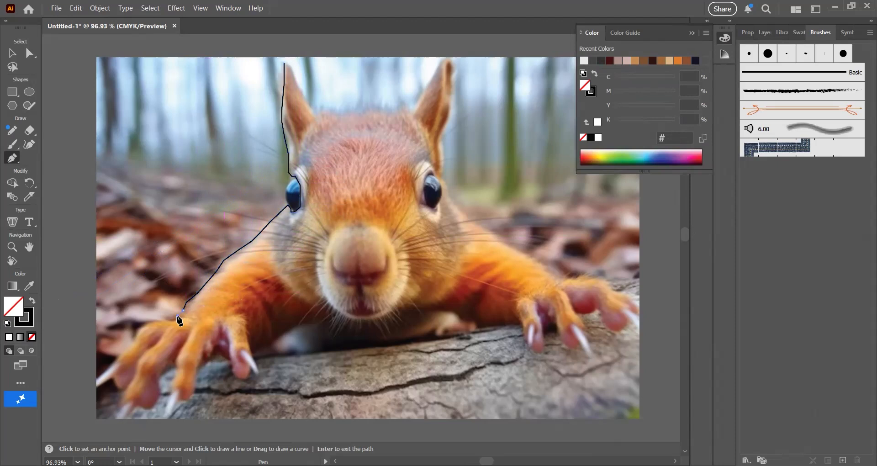
Step: Trace the back of the left paw and around the base of its outermost claw
click(138, 328)
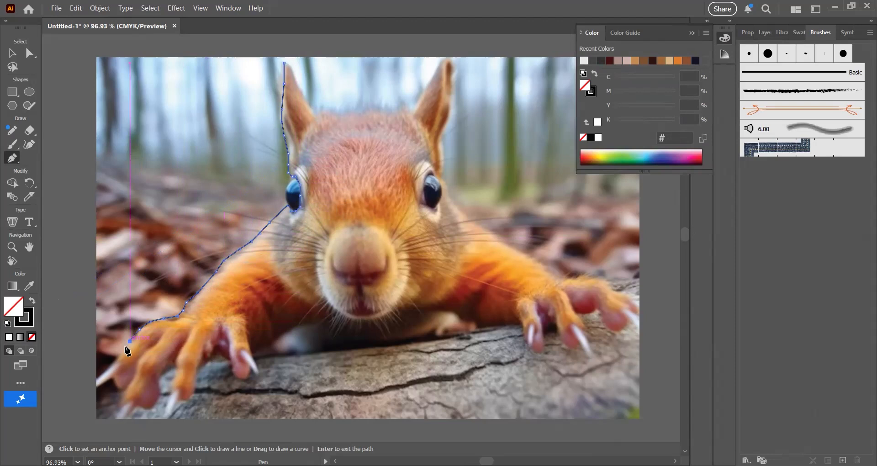
click(119, 352)
click(116, 360)
click(126, 361)
click(124, 368)
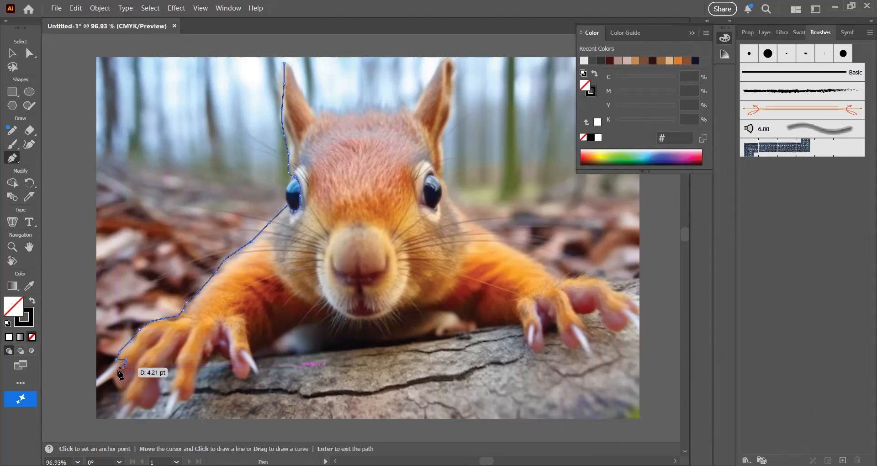
click(109, 375)
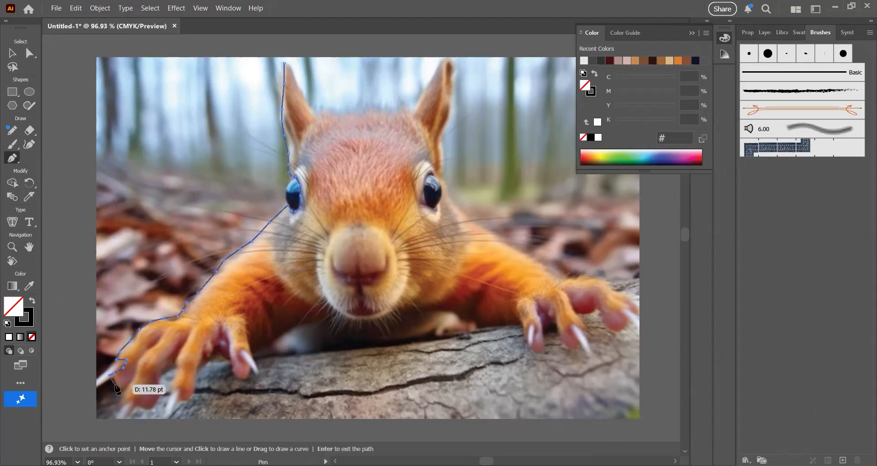
Step: Trace around the left paw's second fingertip and up into the gap before the third finger
click(118, 384)
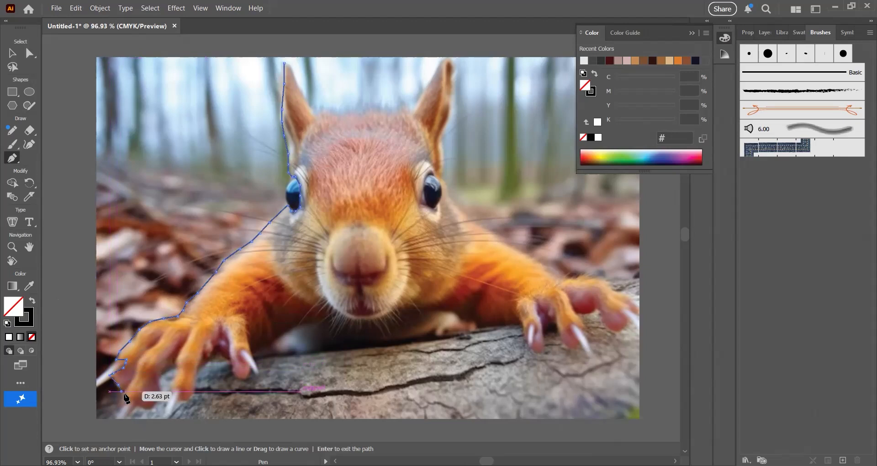
click(123, 391)
click(127, 400)
click(142, 405)
click(148, 407)
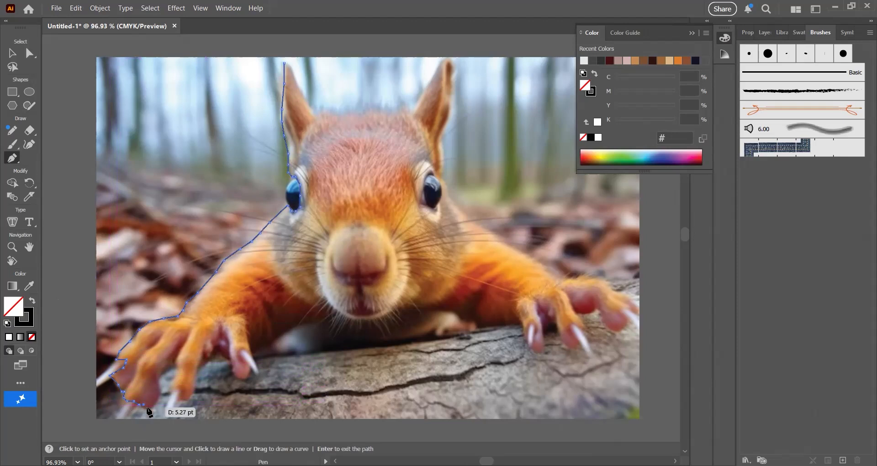
click(158, 396)
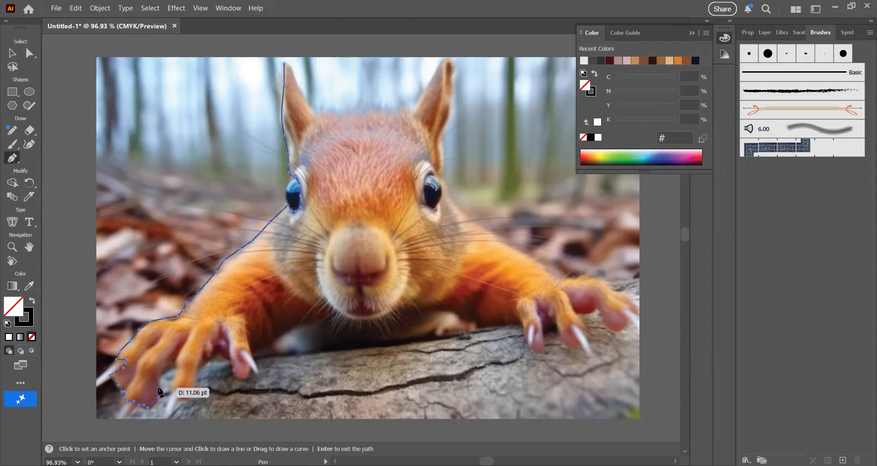
click(158, 376)
click(175, 367)
Step: Outline the left paw's third finger and its claw base, ending in the gap before the innermost finger
click(175, 378)
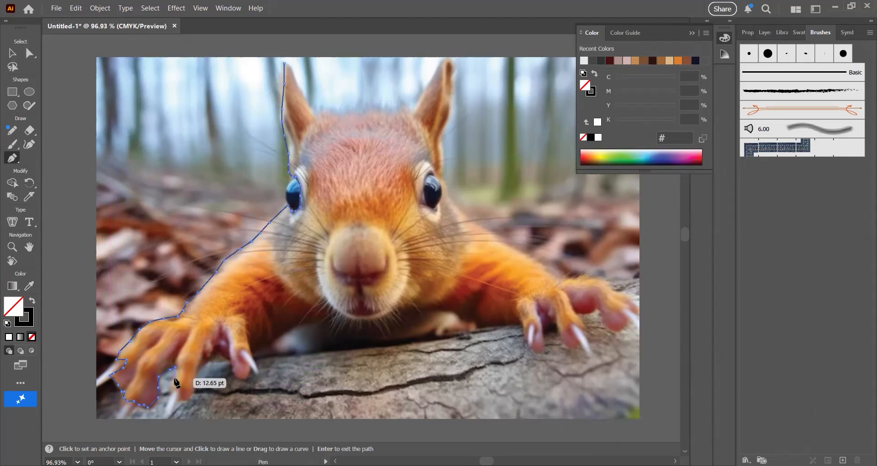
click(171, 382)
click(169, 389)
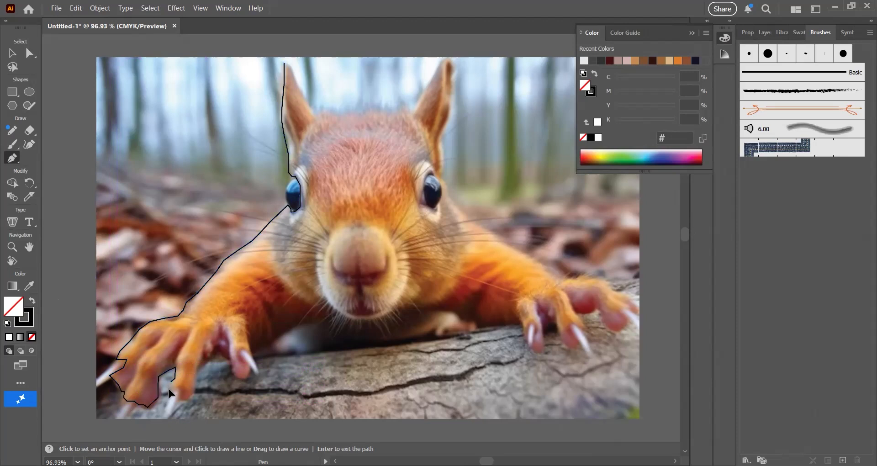
click(169, 394)
click(180, 391)
click(181, 397)
click(181, 401)
click(186, 400)
click(194, 391)
click(195, 384)
click(197, 374)
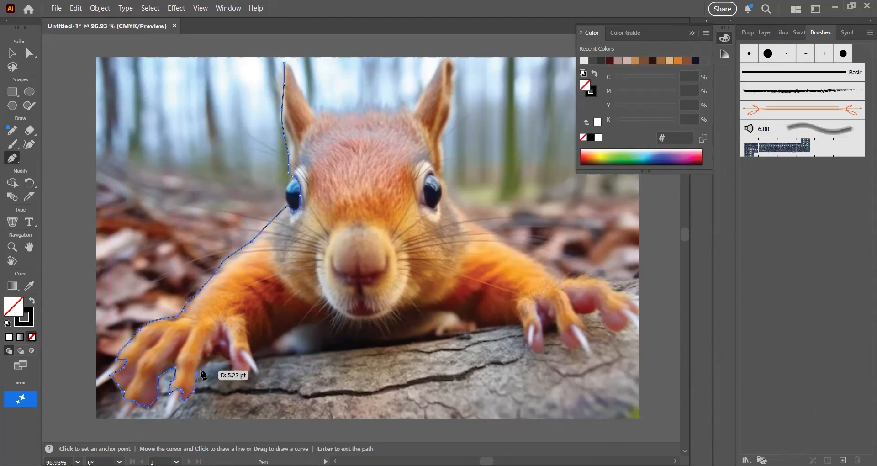
click(202, 368)
click(207, 366)
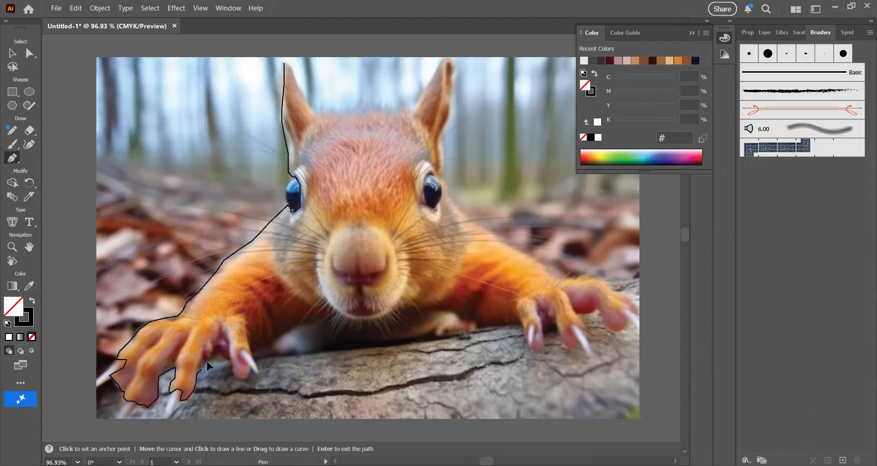
Step: Trace the left paw's innermost finger around its tip to the edge of its claw
click(214, 353)
click(220, 353)
click(229, 358)
click(230, 366)
click(232, 372)
click(237, 378)
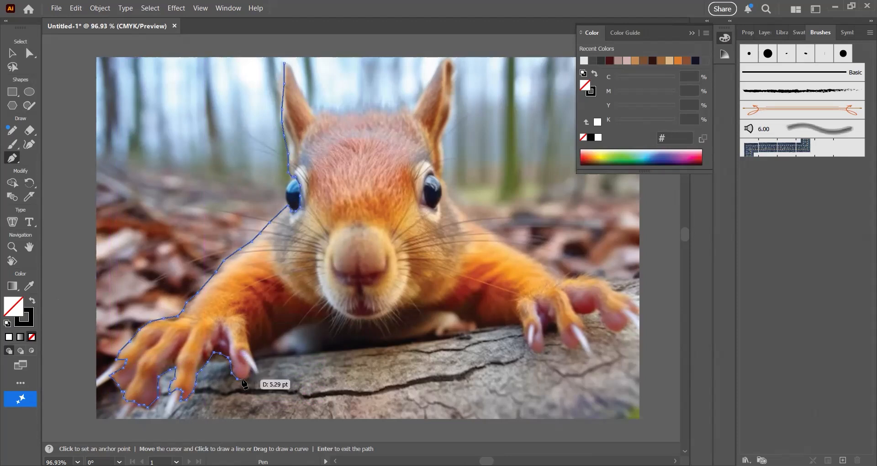
click(245, 379)
click(250, 372)
click(246, 361)
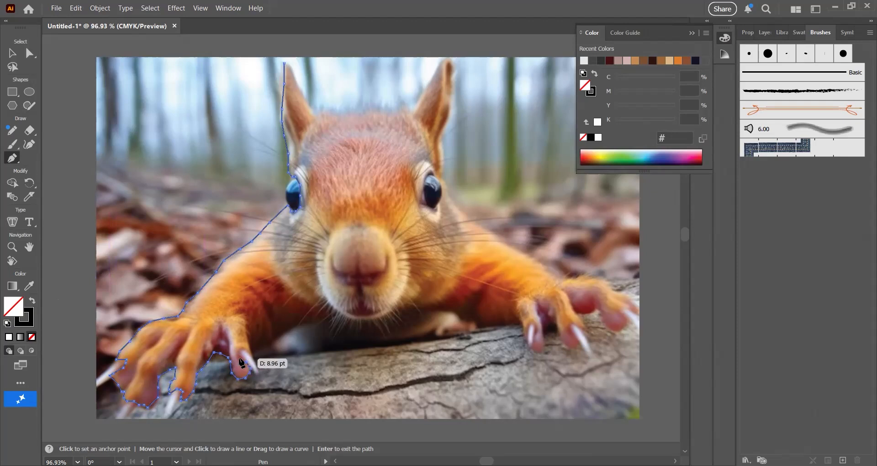
Step: Carry the outline around the innermost claw's base and up the inner edge of the left paw
click(240, 353)
click(244, 351)
click(250, 353)
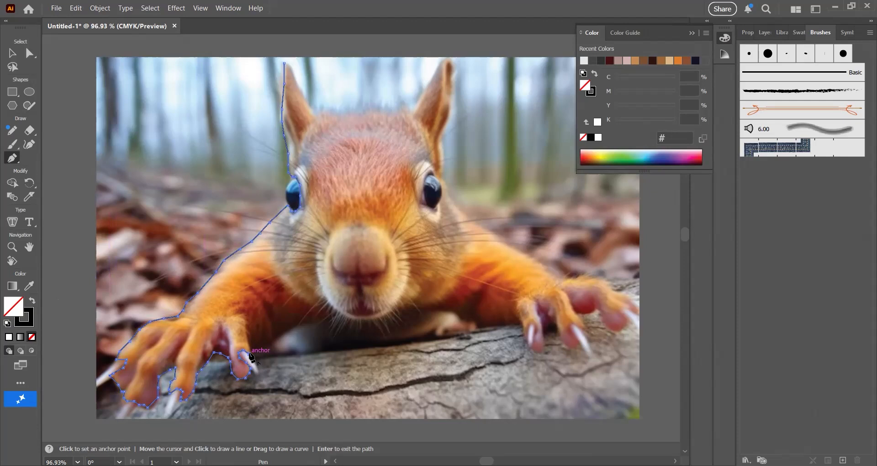
click(249, 344)
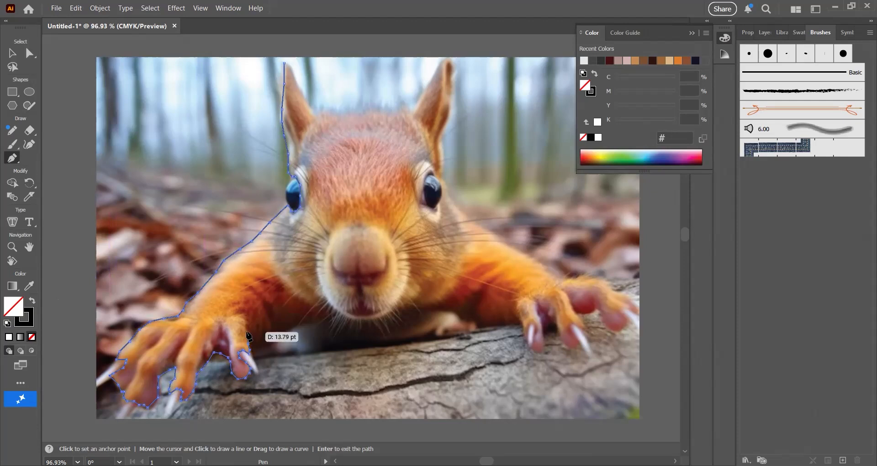
click(247, 323)
Step: Run the outline along the log's upper edge beneath the body to the start of the right paw
click(256, 358)
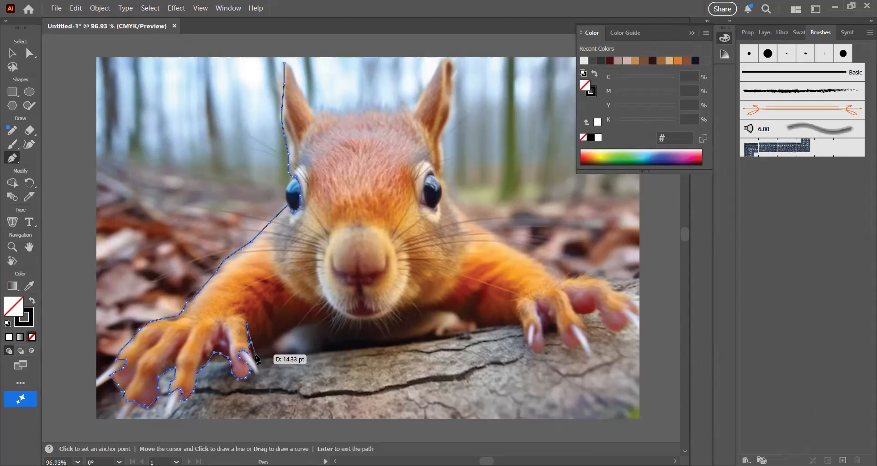
ctrl+click(417, 346)
click(417, 342)
click(496, 330)
click(522, 327)
Step: Trace around the two inner fingers of the right paw, following their tips and the gap between them
click(530, 351)
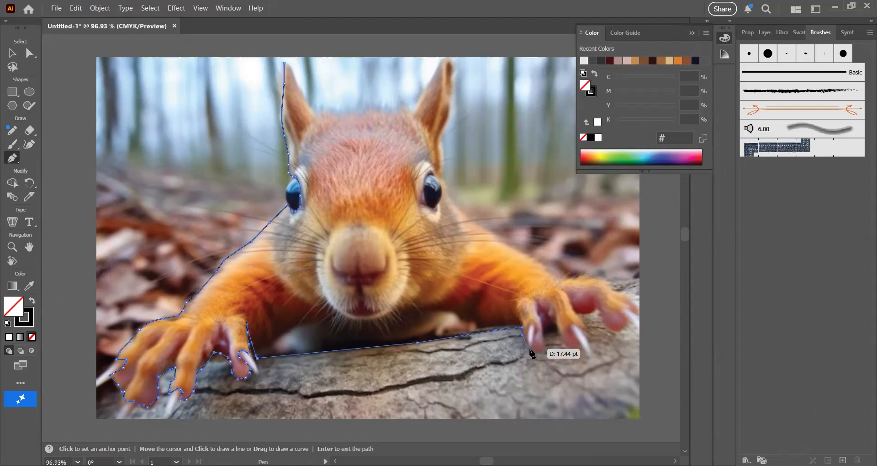
click(544, 353)
click(544, 322)
click(556, 321)
click(565, 343)
click(577, 347)
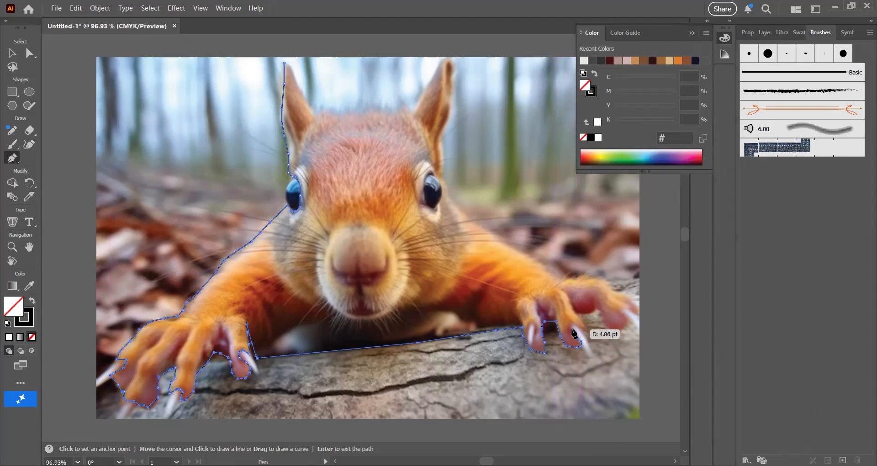
click(585, 326)
Step: Trace the right paw's outermost finger around its tip and the base of its claw to the photo's edge
key(Return)
click(576, 314)
click(591, 313)
click(599, 310)
click(602, 319)
click(613, 330)
click(625, 329)
click(629, 316)
click(622, 311)
click(630, 311)
click(639, 313)
Step: Continue the outline over the right paw, up the arm, around the right ear and across the head to the left ear
click(632, 299)
click(626, 296)
click(618, 289)
click(595, 279)
click(578, 279)
click(554, 276)
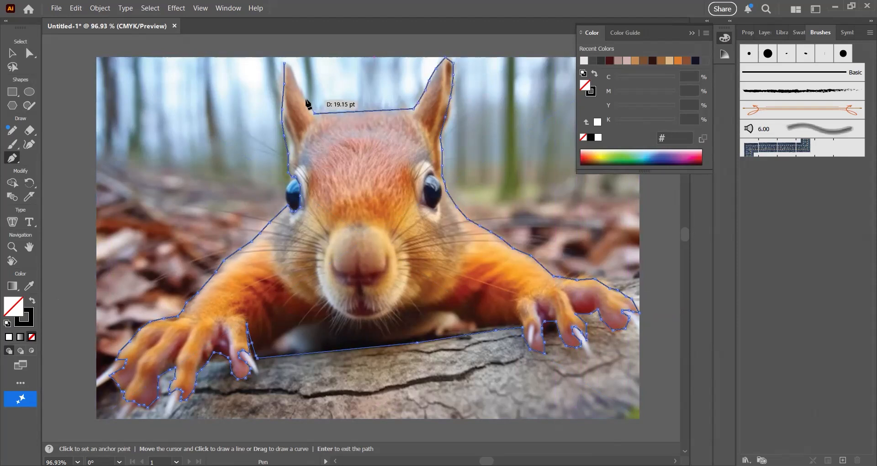
Step: Trace the left ear's inner edge up to its tip and close the path at the starting anchor
click(296, 78)
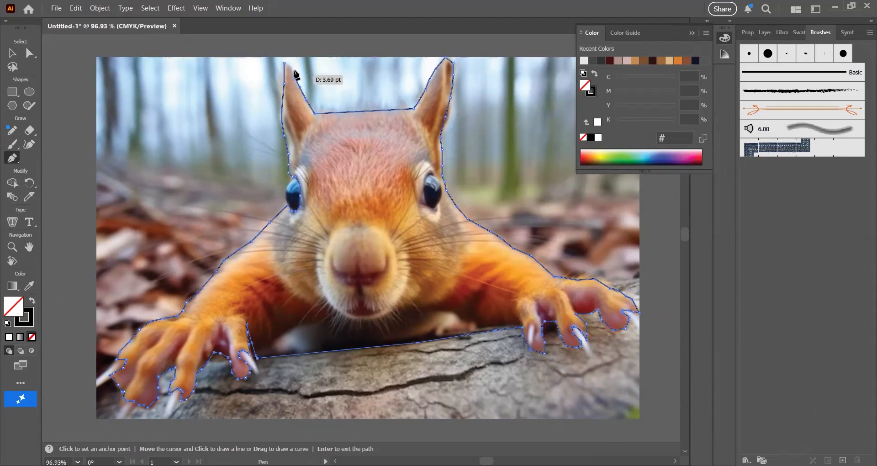
click(291, 69)
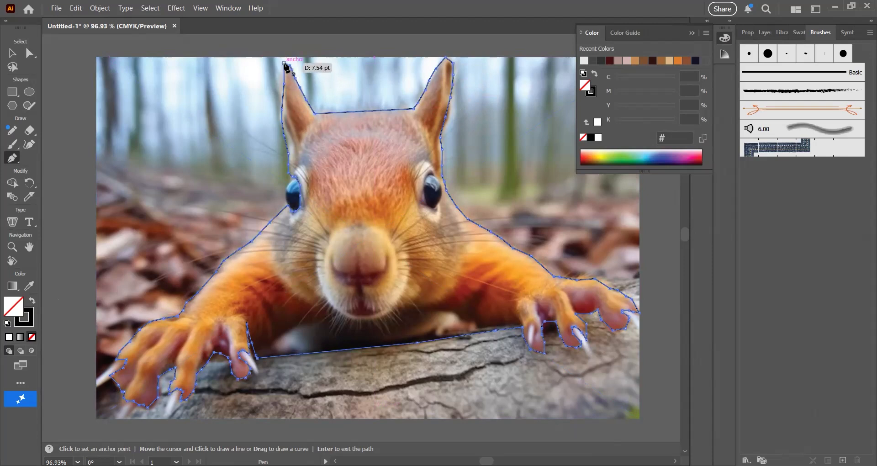
click(284, 64)
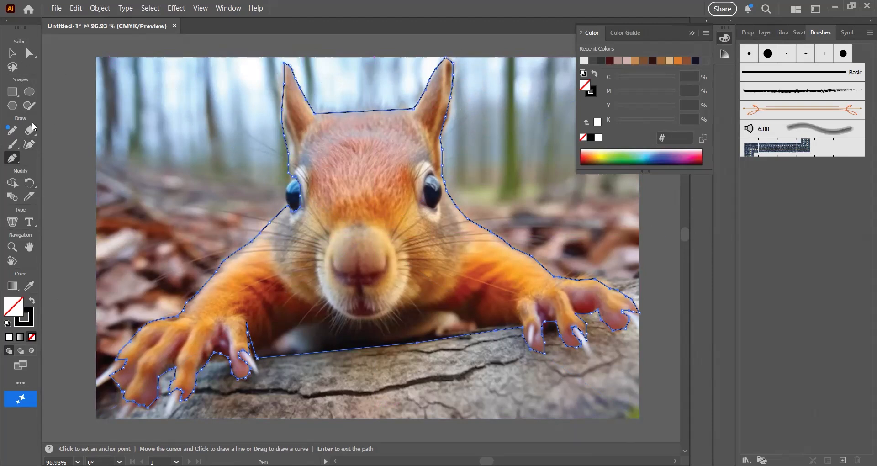
Step: Use the Curvature tool to refine the left ear's outer edge and bow the head's top line upward
click(30, 148)
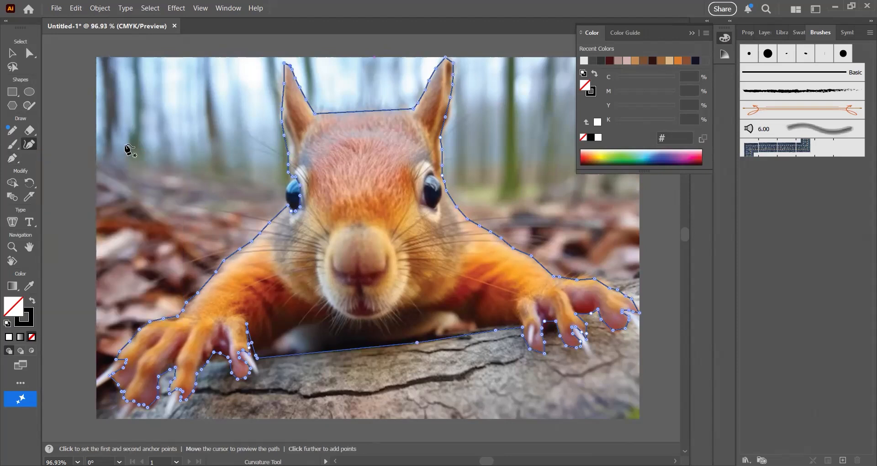
click(282, 81)
drag(365, 110, 365, 105)
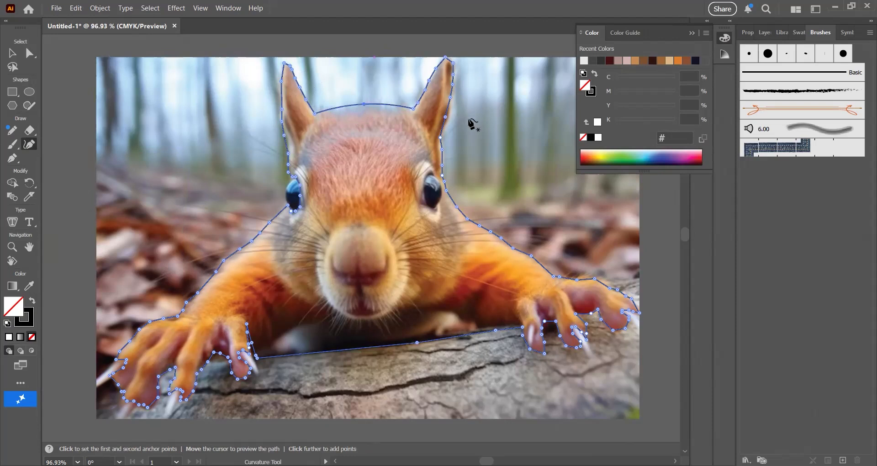
Step: Add curvature points on the right ear, left shoulder and back of the right paw to round the outline
click(448, 118)
click(276, 223)
click(577, 275)
click(454, 62)
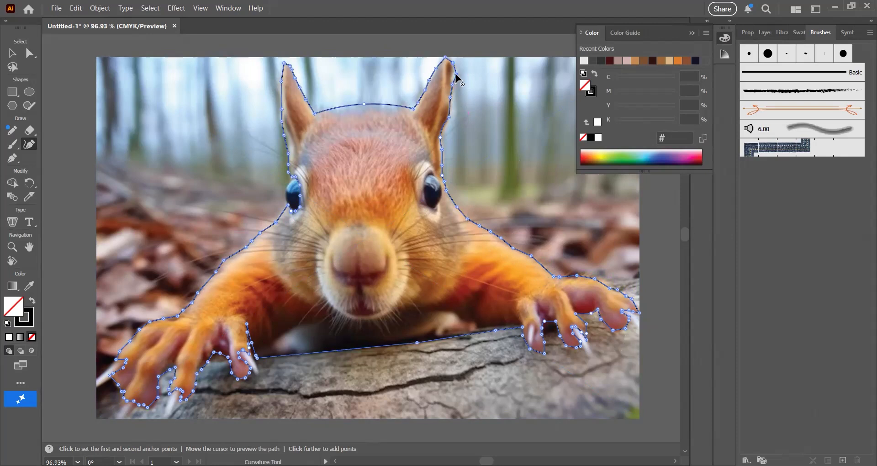
click(454, 73)
click(14, 53)
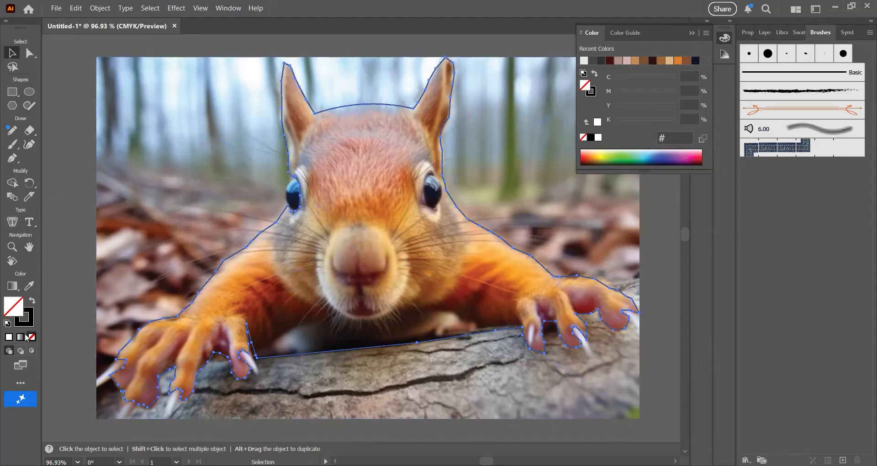
Step: Examine the full set of drawing, painting and modifying tools as icons and as a named list, including the toolbar presets
click(21, 384)
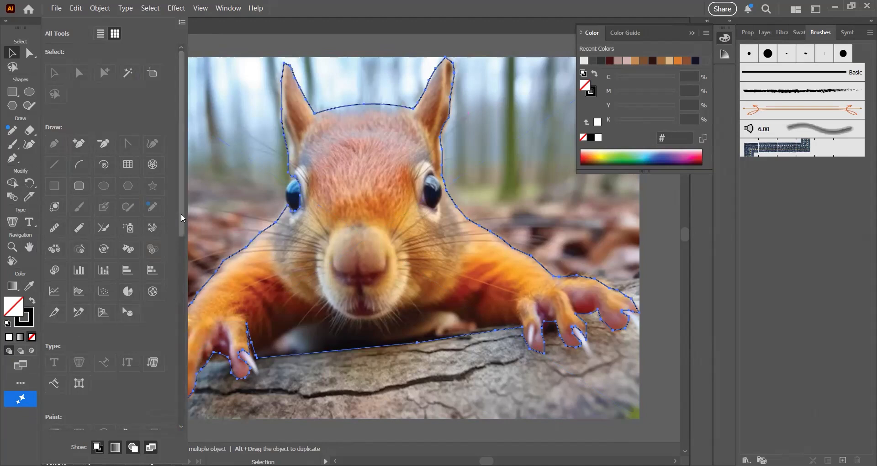
drag(182, 223, 173, 360)
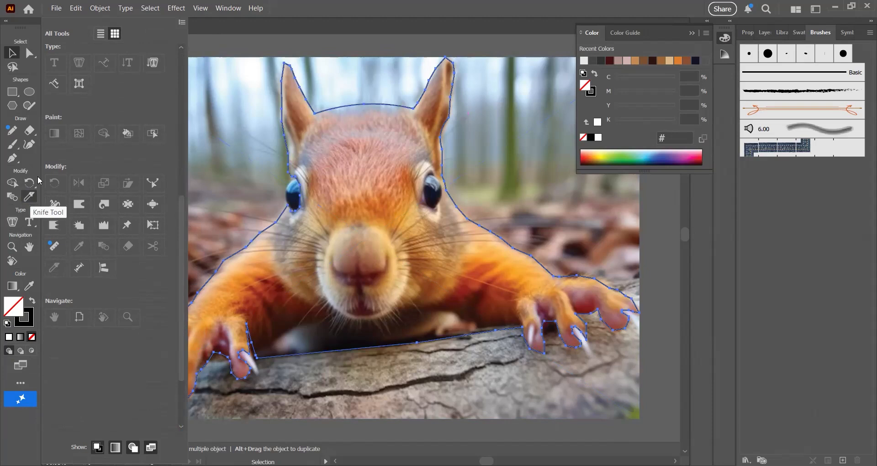
drag(60, 271, 53, 251)
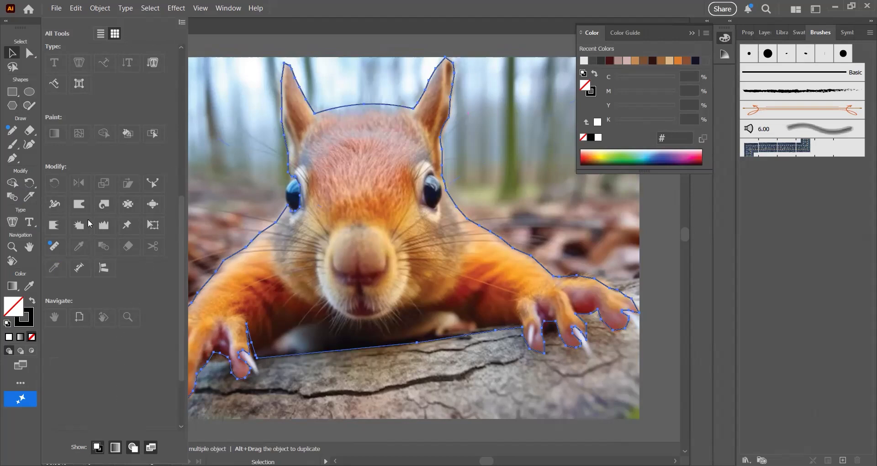
click(100, 35)
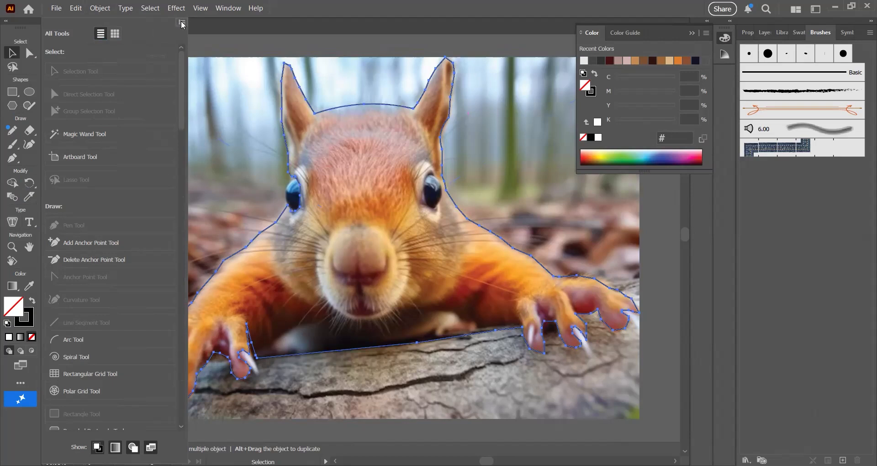
click(182, 23)
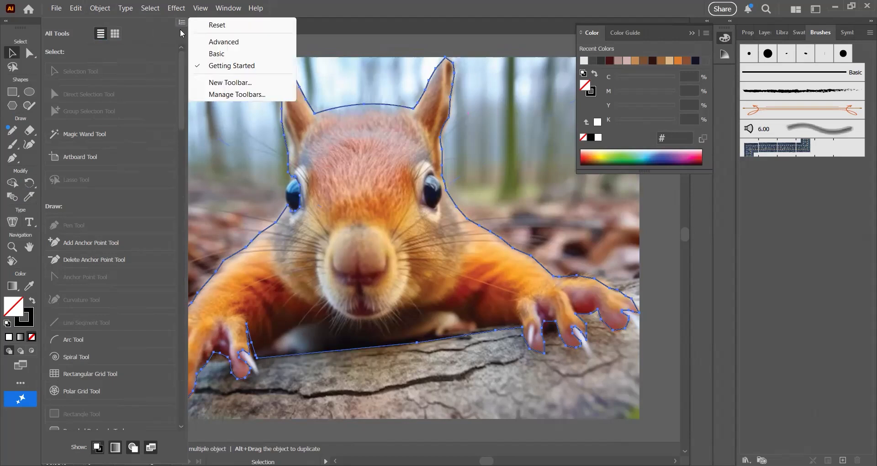
click(32, 276)
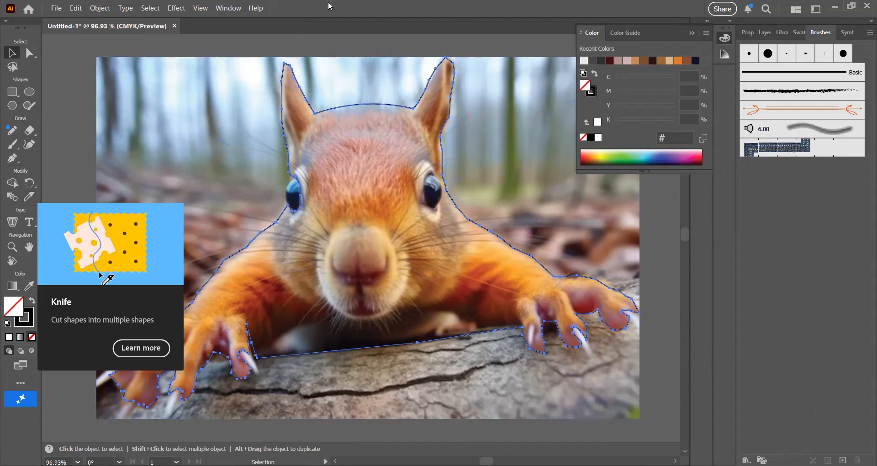
click(185, 197)
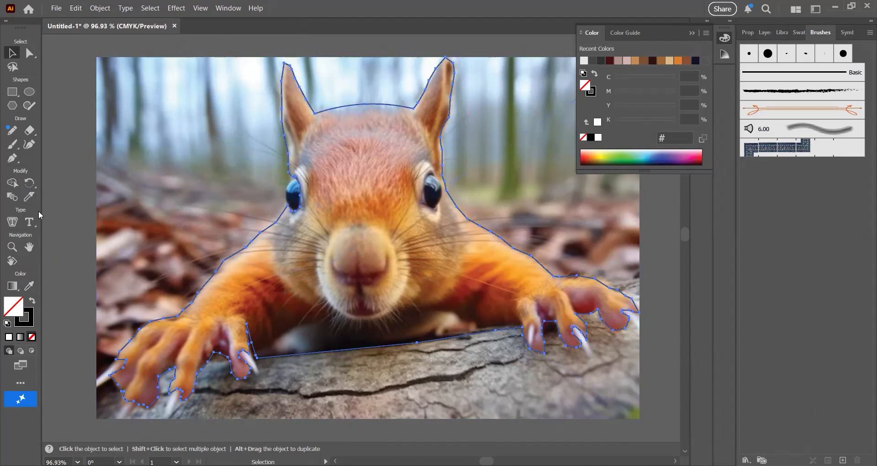
Step: Use the Knife to cut the squirrel outline along the cheeks and chin and across the base of both ears
click(30, 195)
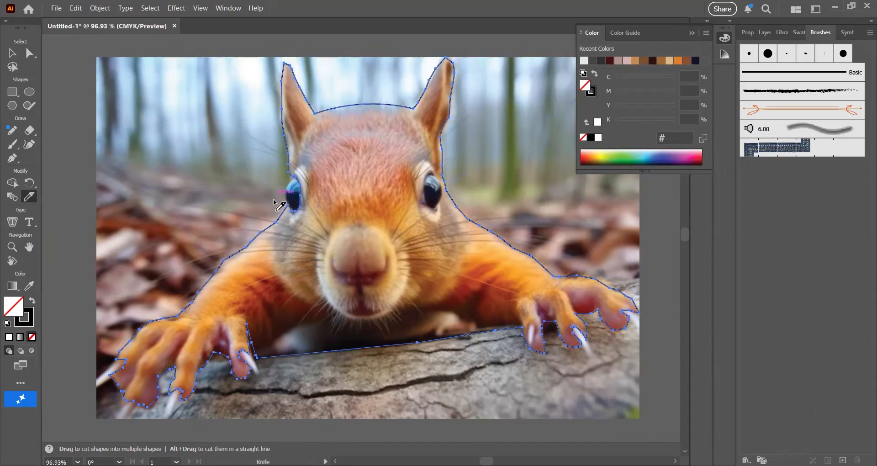
mouse_move(273, 223)
mouse_down()
mouse_move(276, 260)
mouse_move(303, 287)
mouse_move(347, 318)
mouse_move(375, 320)
mouse_move(413, 305)
mouse_move(443, 275)
mouse_move(462, 240)
mouse_move(465, 194)
mouse_up()
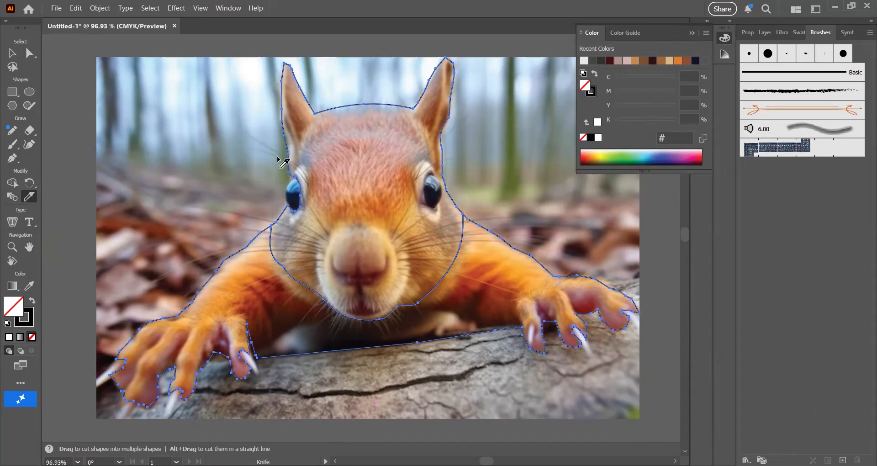
drag(324, 92, 284, 180)
mouse_move(406, 97)
mouse_down()
mouse_move(429, 152)
mouse_move(458, 178)
mouse_up()
click(12, 54)
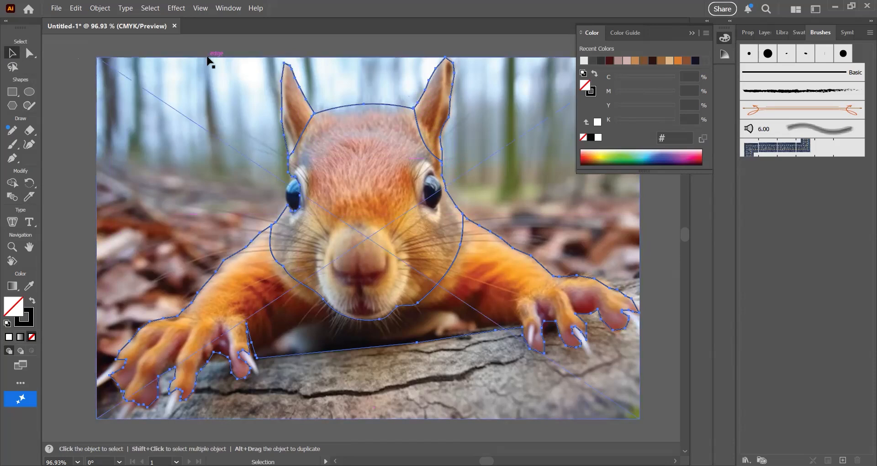
Step: Move the squirrel photo out from under the traced outline to the empty canvas on its left
key(ctrl+minus)
key(ctrl+minus)
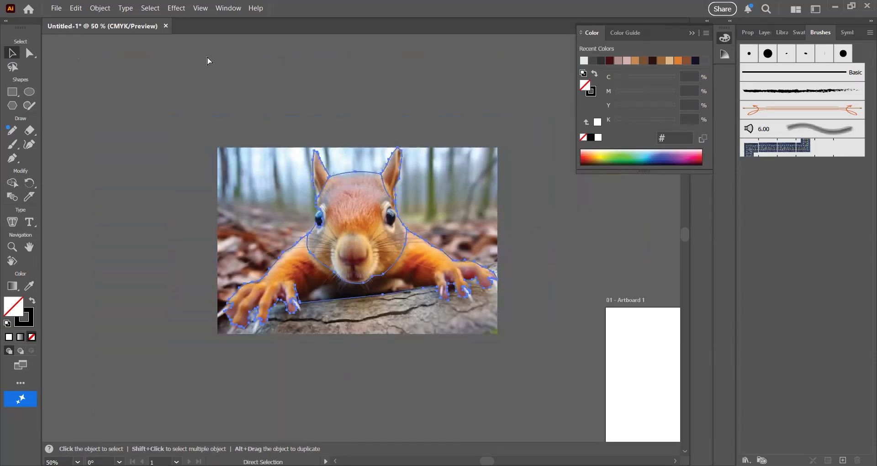
key(ctrl+minus)
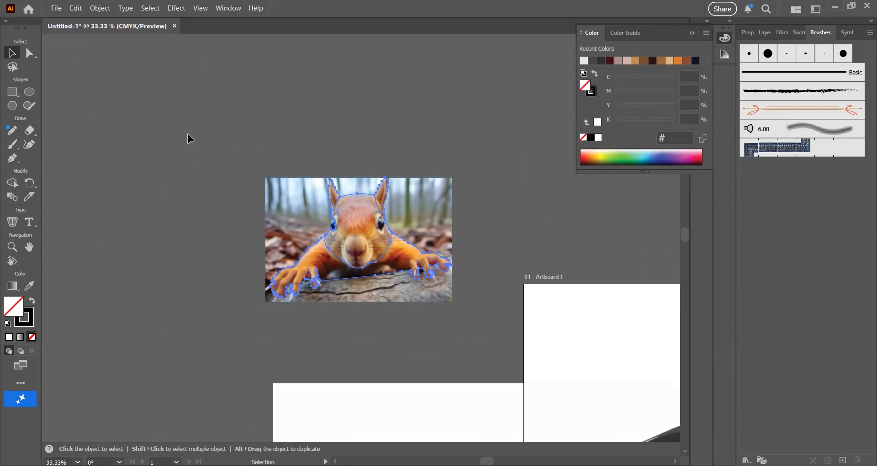
drag(349, 214, 125, 229)
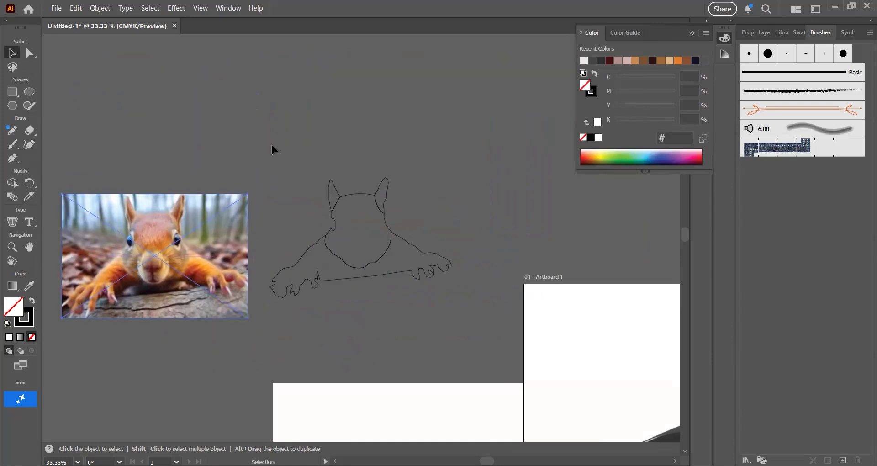
Step: Select all the cut outline pieces, including both ears, and group them
drag(394, 324, 490, 325)
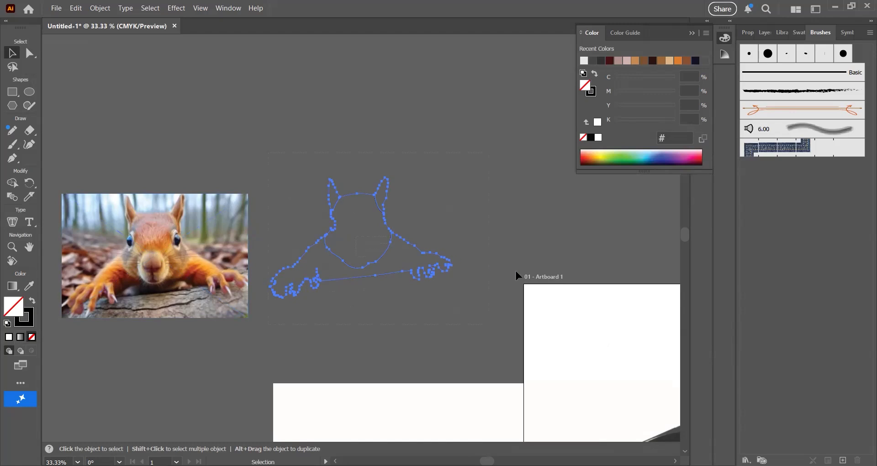
click(413, 265)
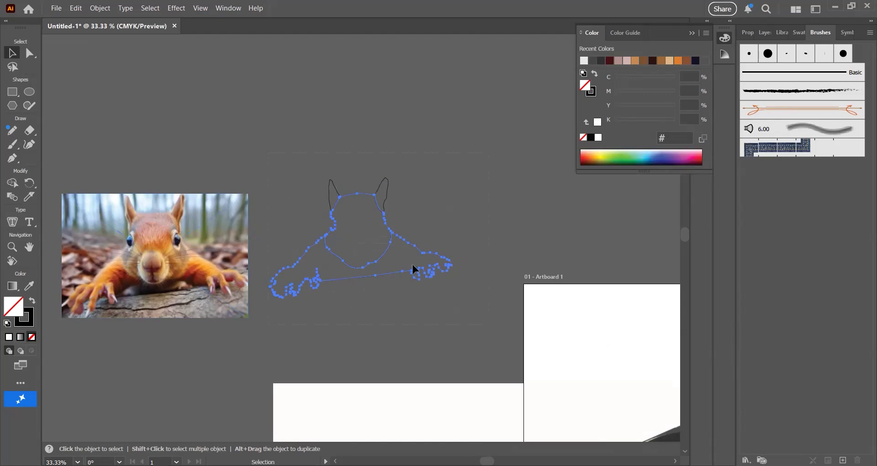
click(285, 157)
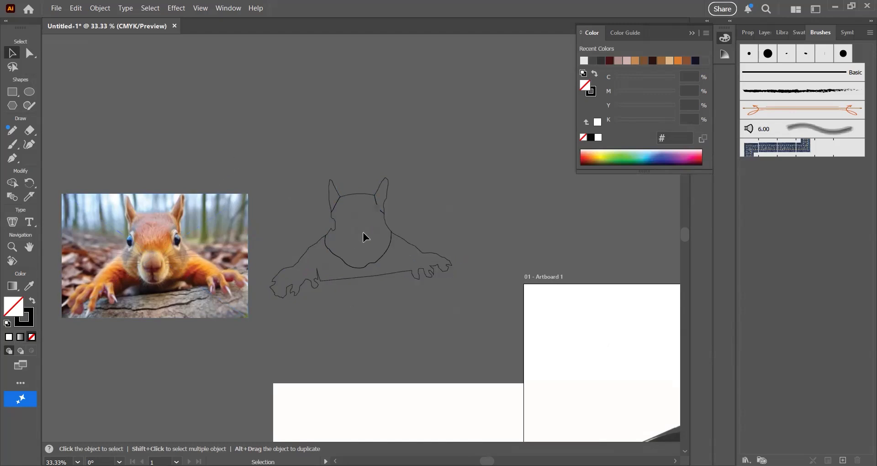
click(433, 266)
click(262, 162)
drag(492, 309, 390, 161)
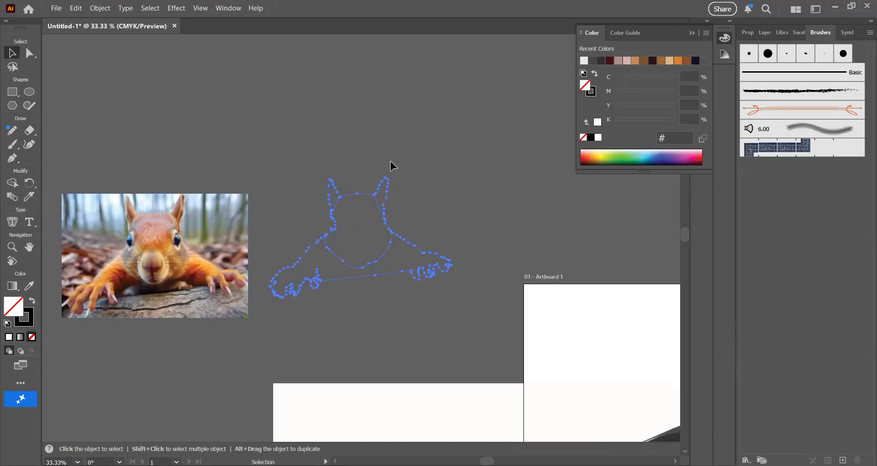
click(107, 9)
click(147, 81)
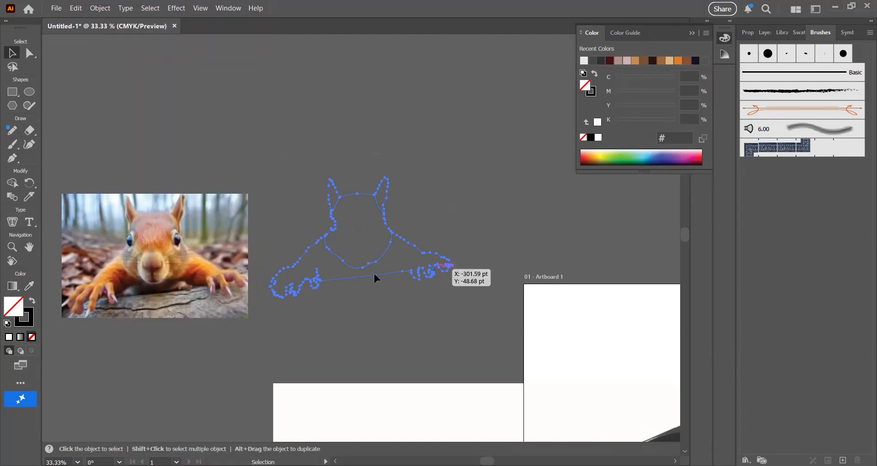
Step: Nudge the grouped squirrel outline right, farther away from the photo, and deselect it
key(shift+Right)
key(shift+Right)
key(shift+Right)
key(shift+Right)
key(shift+Right)
key(shift+Right)
key(shift+Right)
key(shift+Right)
key(shift+Right)
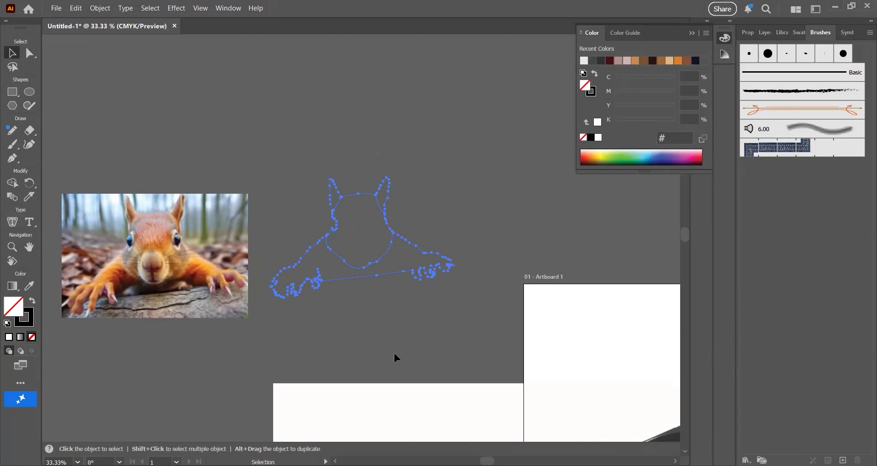
key(shift+Right)
key(shift+Right)
key(shift+Right)
key(shift+Right)
key(shift+Right)
key(shift+Right)
key(shift+Right)
key(shift+Right)
key(shift+Right)
key(shift+Right)
key(shift+Right)
key(shift+Right)
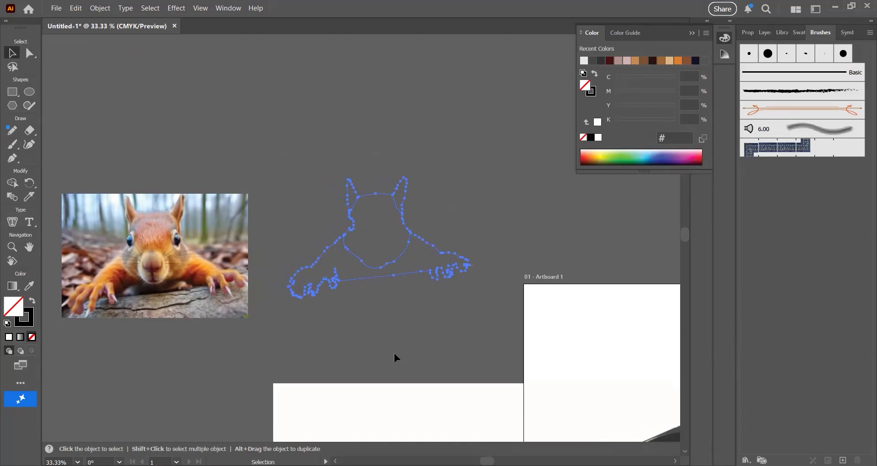
key(shift+Right)
key(shift+Right)
key(shift+Right)
key(shift+Right)
key(shift+Right)
key(shift+Right)
key(shift+Right)
key(shift+Right)
key(shift+Right)
key(shift+Right)
key(shift+Right)
key(shift+Right)
key(shift+Right)
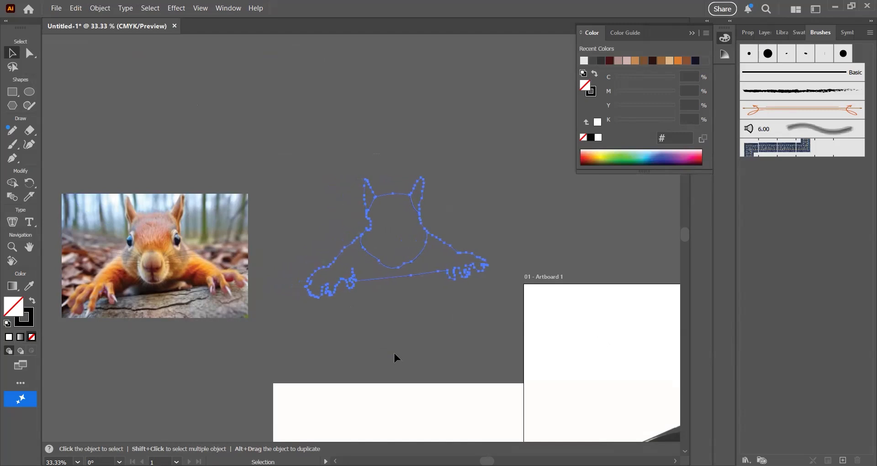
key(shift+Right)
key(shift+Right)
key(shift+Right)
key(shift+Right)
key(shift+Right)
key(shift+Right)
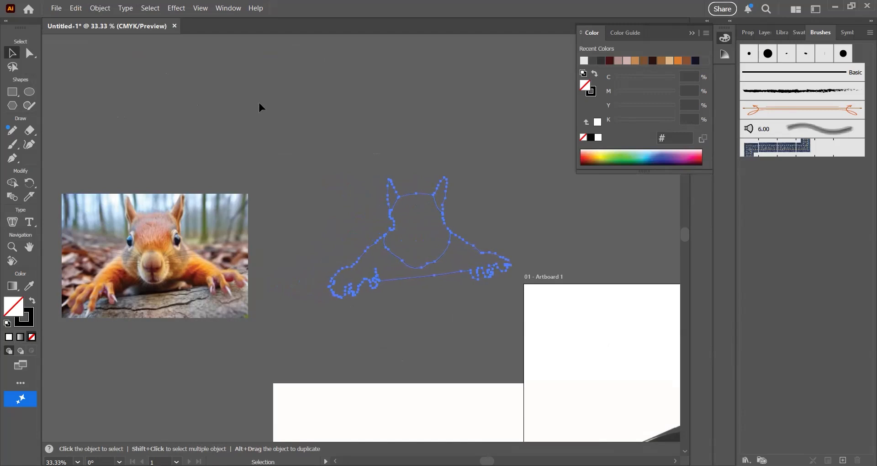
click(288, 176)
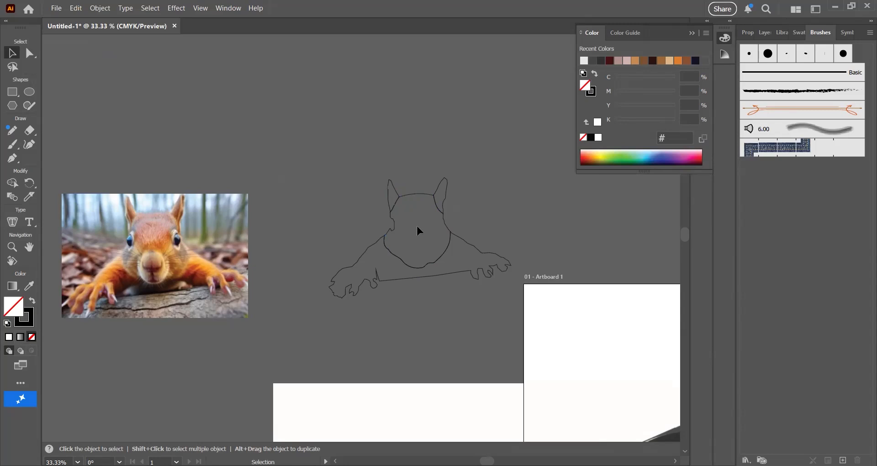
Step: Ungroup the squirrel outline so the head, ears and body can be selected separately
click(420, 198)
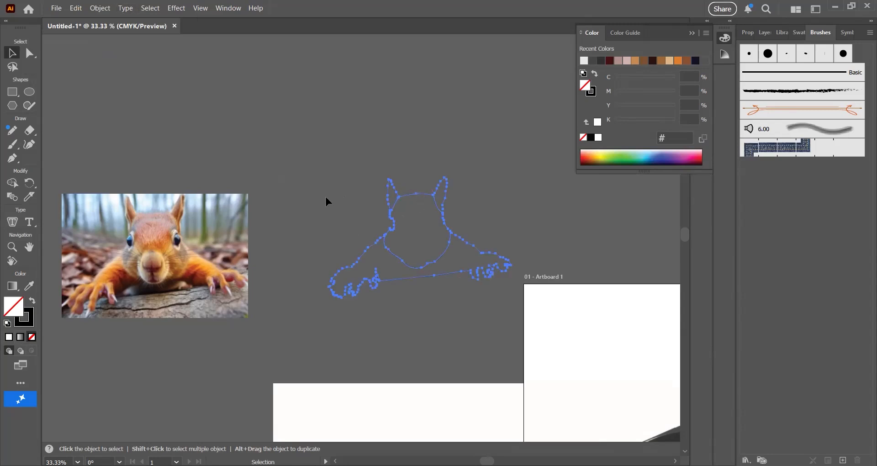
click(99, 9)
click(142, 90)
click(296, 189)
Step: Fill the head shape with an orange sampled from the squirrel's forehead in the photo using the Eyedropper
click(422, 195)
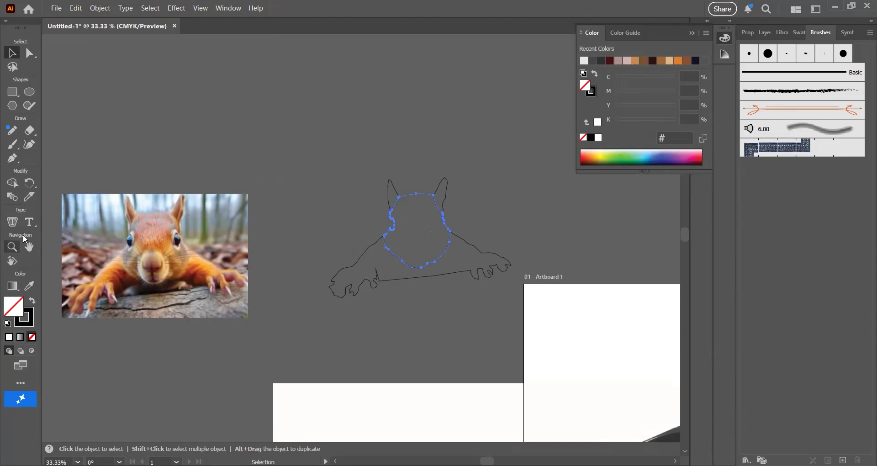
click(30, 287)
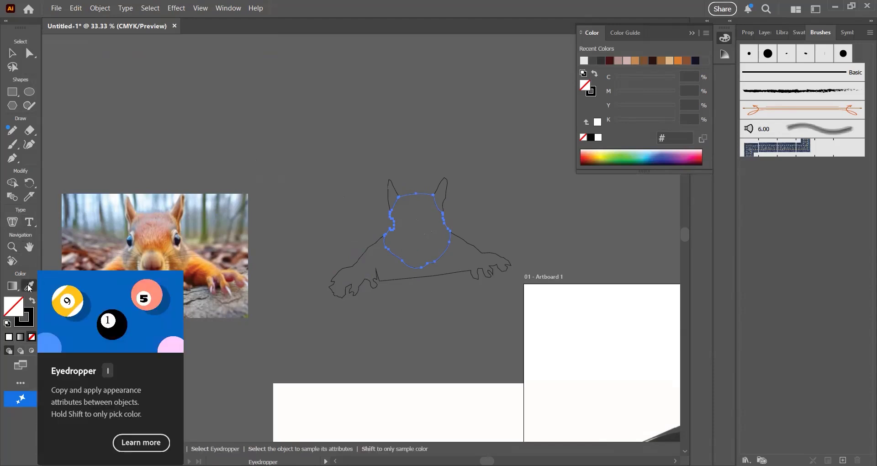
click(156, 232)
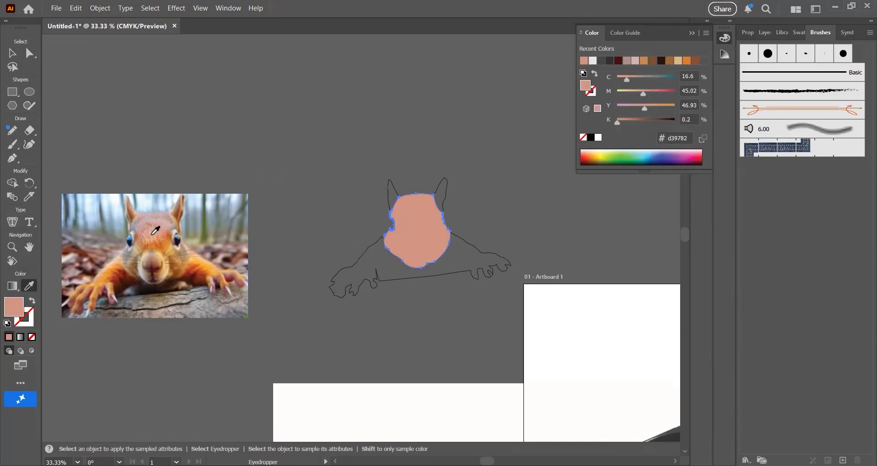
click(157, 241)
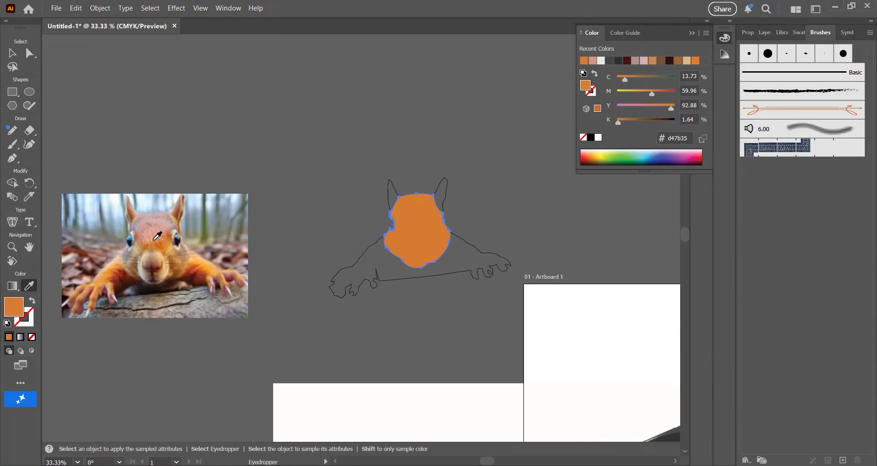
Step: Fill the right ear shape with a brown sampled from the right ear in the photo
click(14, 54)
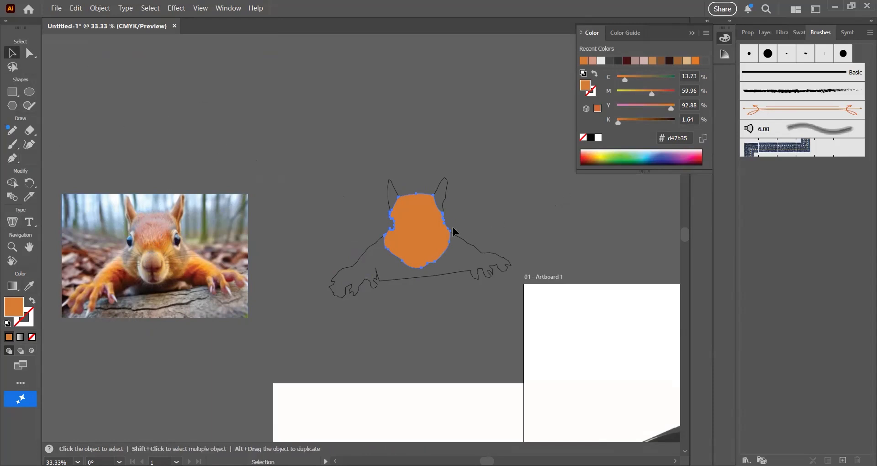
click(448, 189)
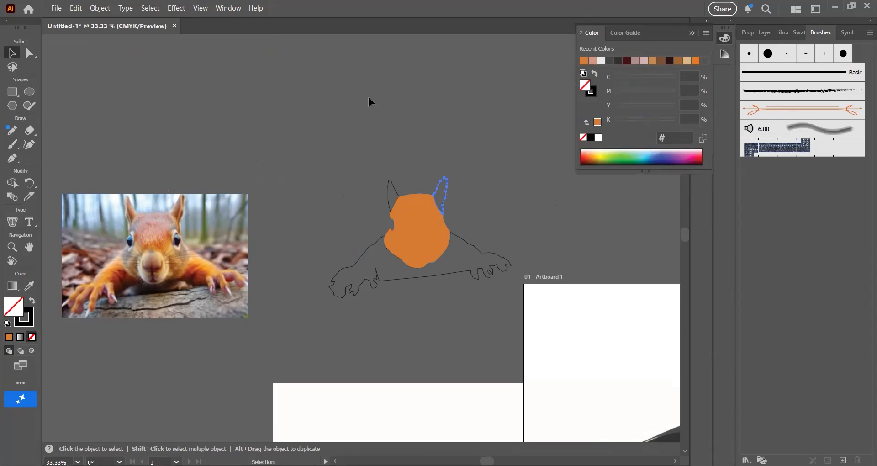
click(32, 287)
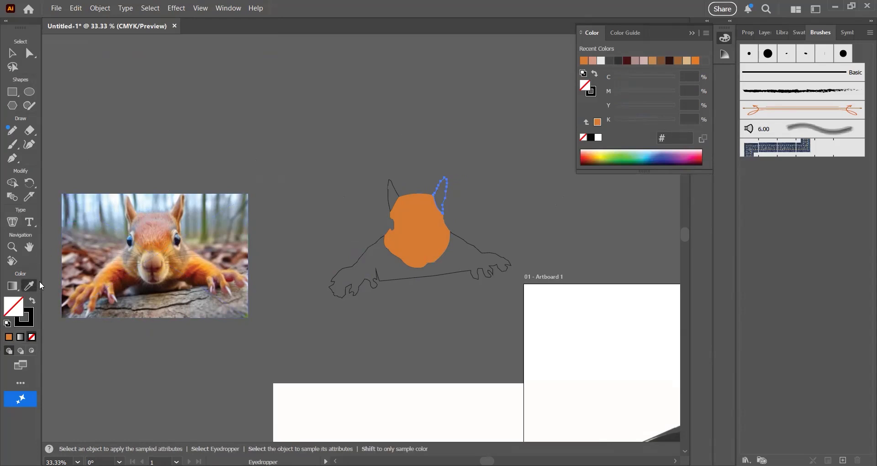
click(177, 210)
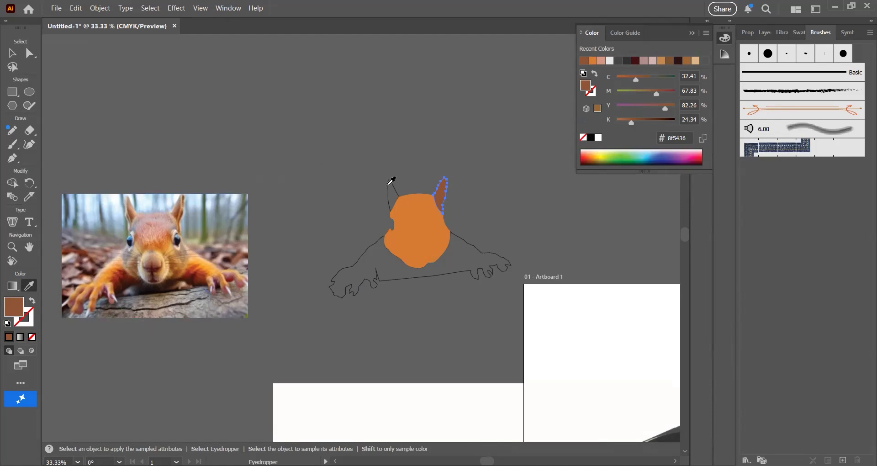
Step: Fill the left ear shape with the same brown by sampling the finished right ear
click(12, 54)
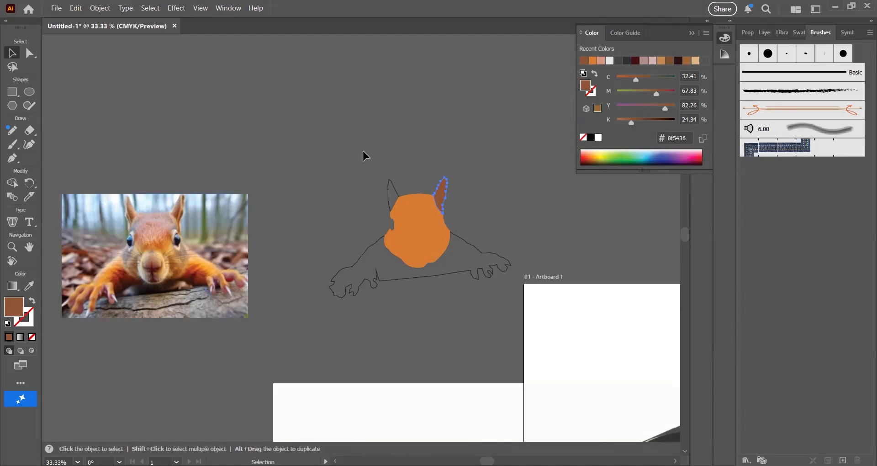
click(396, 193)
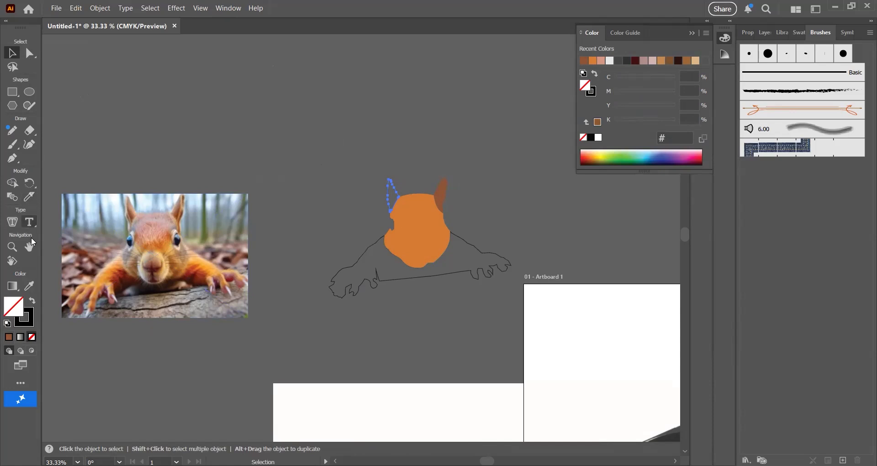
click(29, 287)
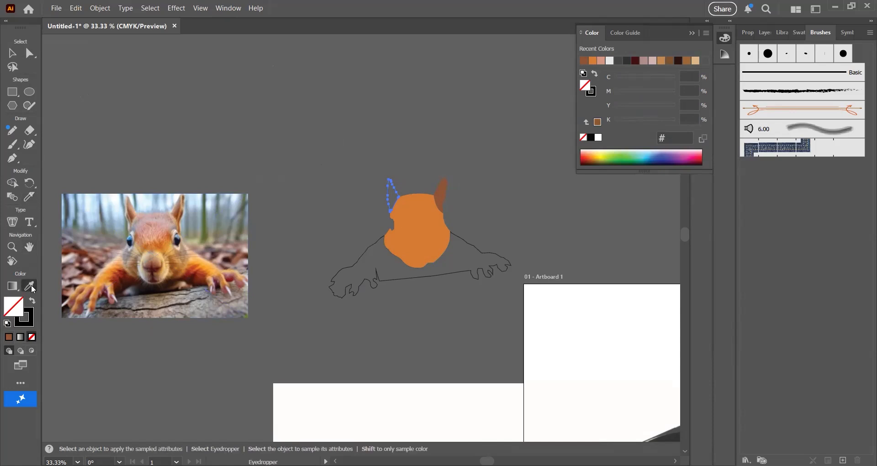
click(443, 190)
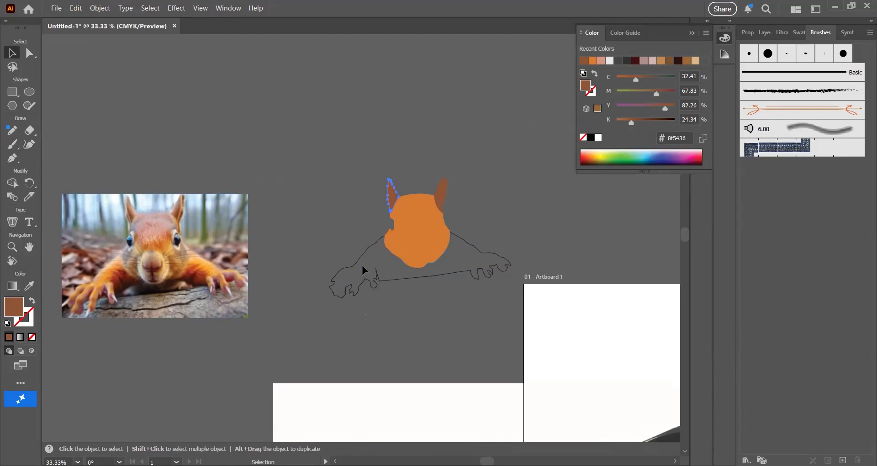
Step: Fill the body and arms shape with a tan sampled from the squirrel's fur in the photo
click(398, 279)
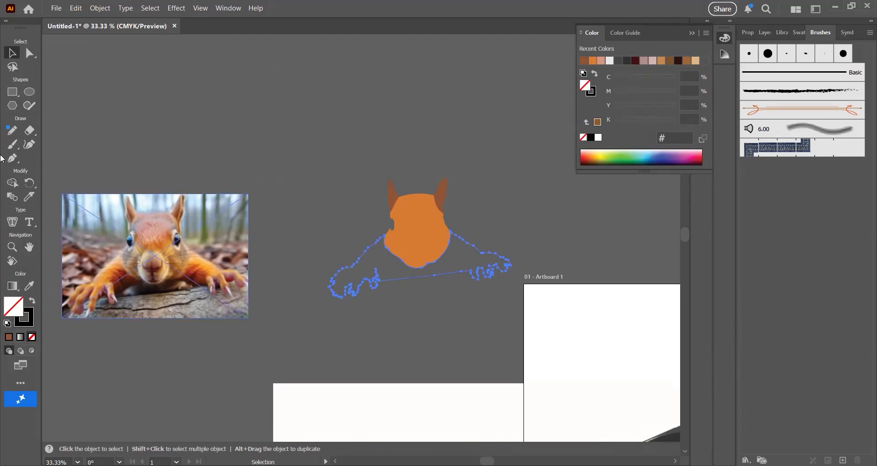
click(28, 286)
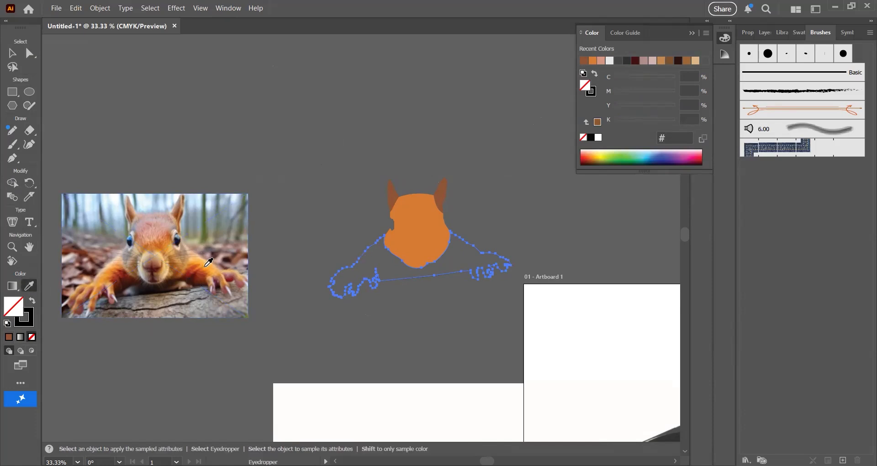
click(184, 255)
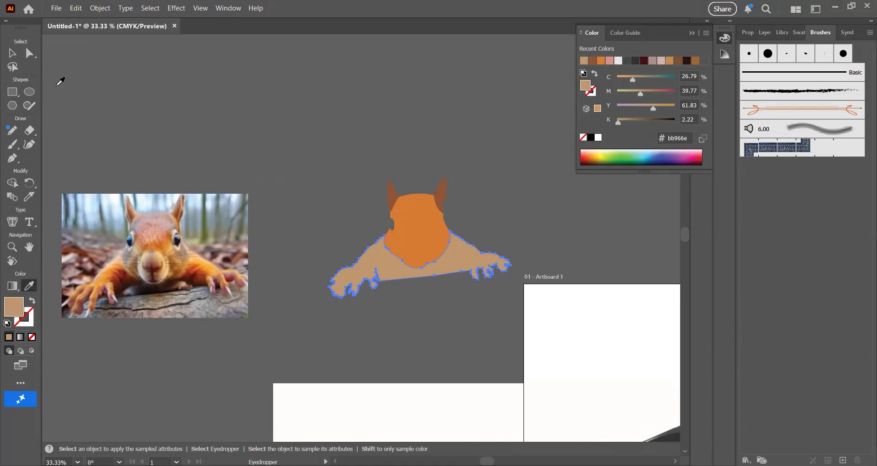
Step: Show the gradient settings for the head shape and apply a linear gradient to it
click(12, 54)
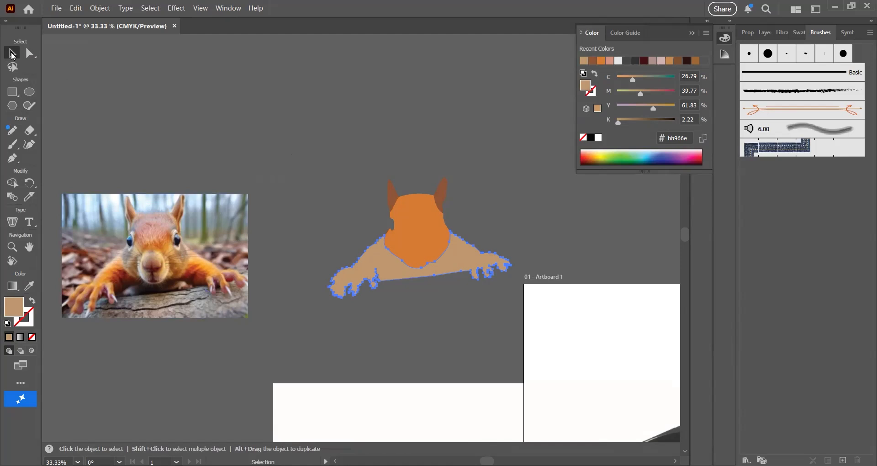
click(424, 228)
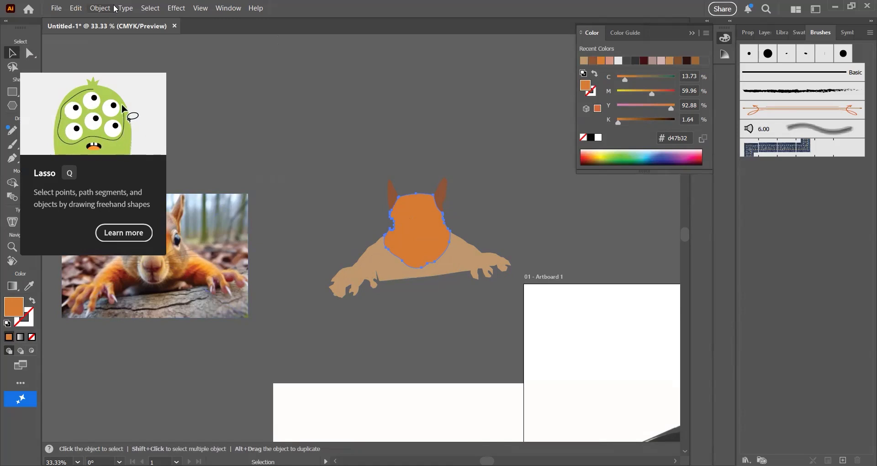
click(229, 10)
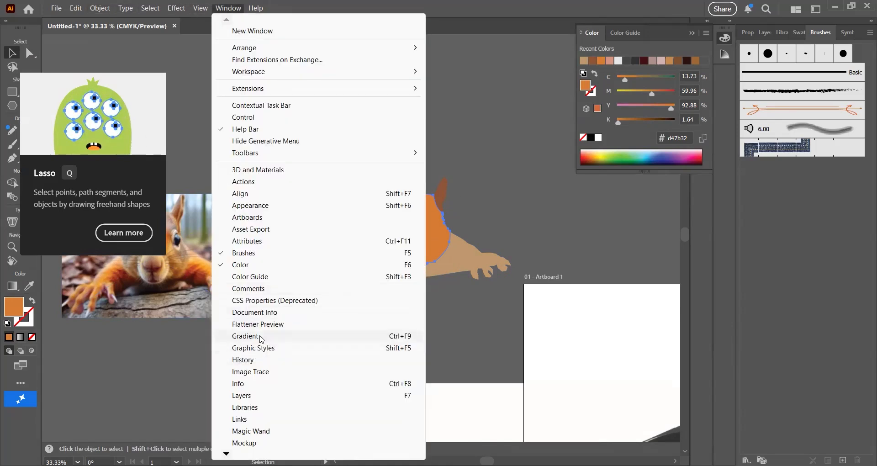
click(262, 339)
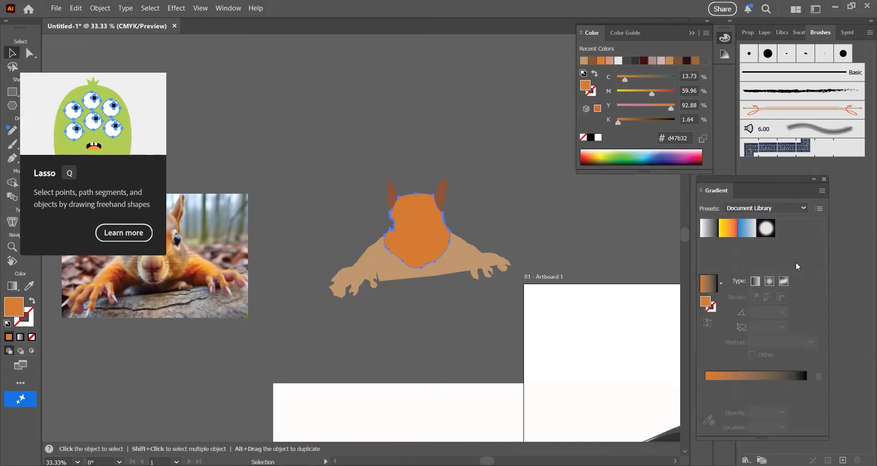
click(764, 277)
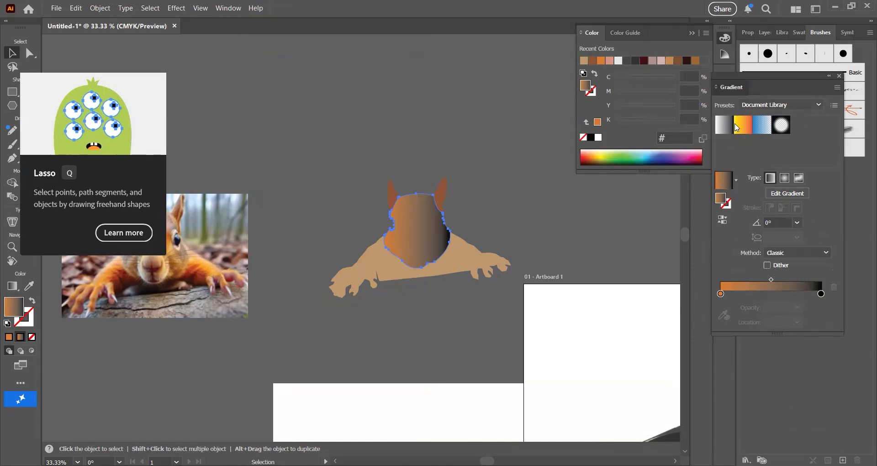
drag(729, 111, 743, 116)
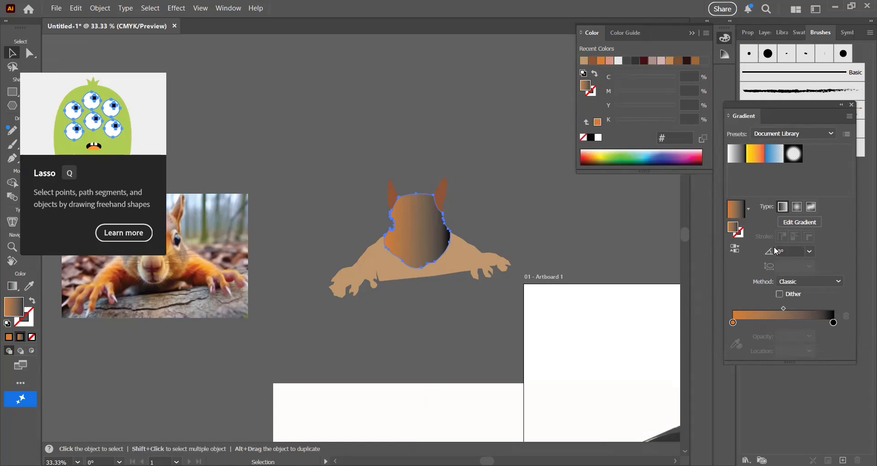
Step: Try the radial and freeform gradient types on the head shape
click(798, 208)
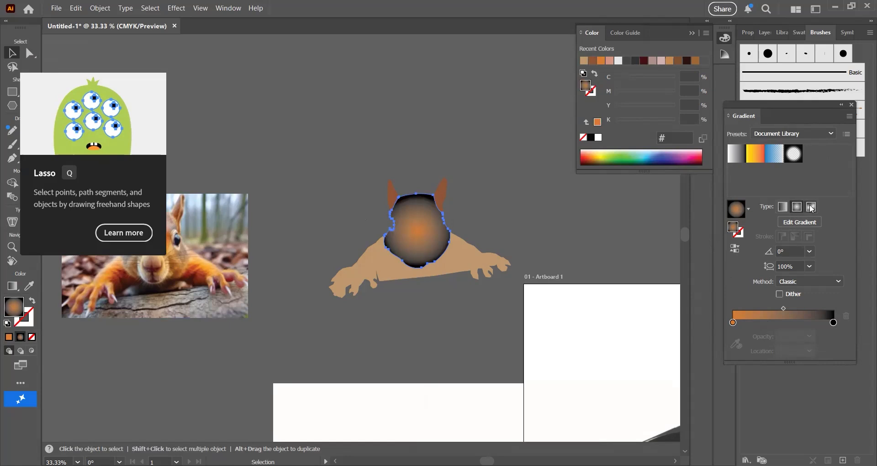
click(812, 208)
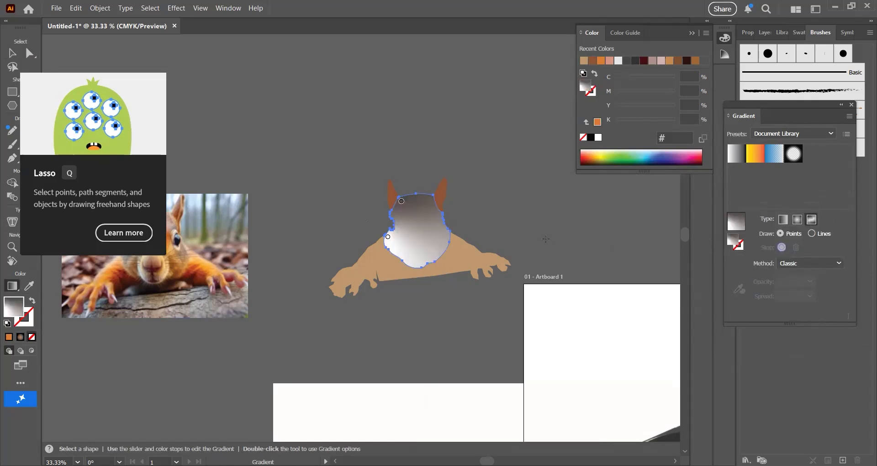
mouse_move(401, 201)
mouse_down()
mouse_move(408, 221)
mouse_move(402, 201)
mouse_up()
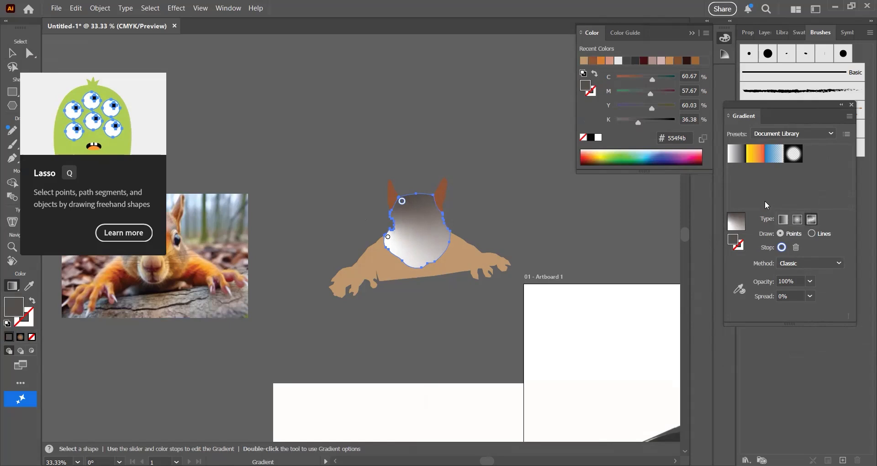
click(797, 220)
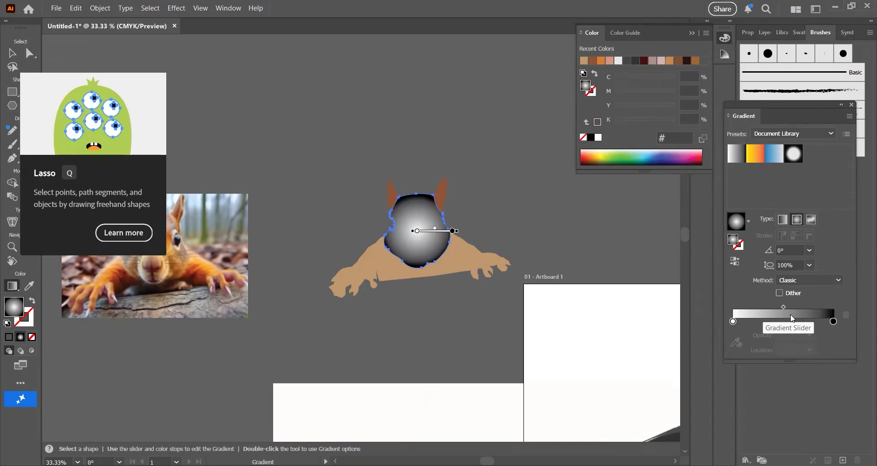
Step: Give the head a radial gradient running from tan ba966e at the centre to orange d47b32 at the edge
click(602, 62)
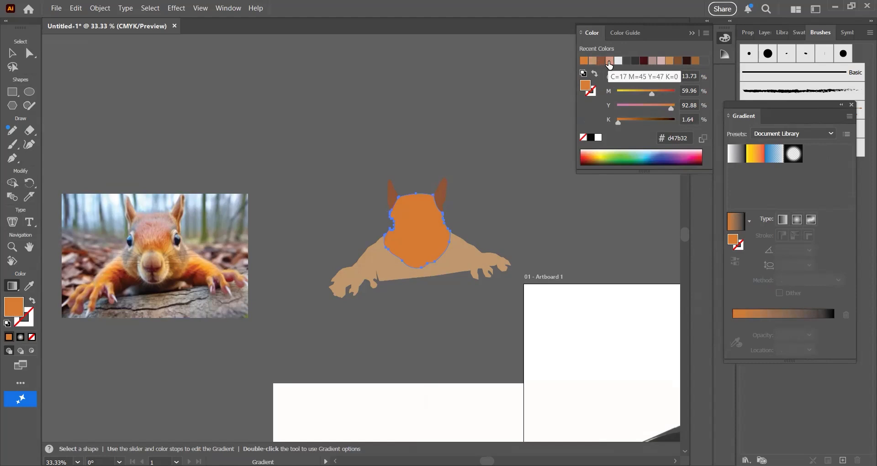
click(609, 63)
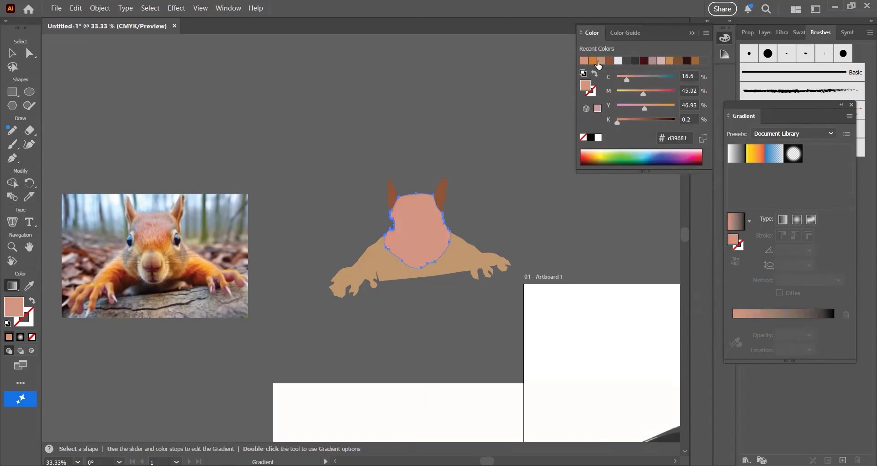
click(602, 61)
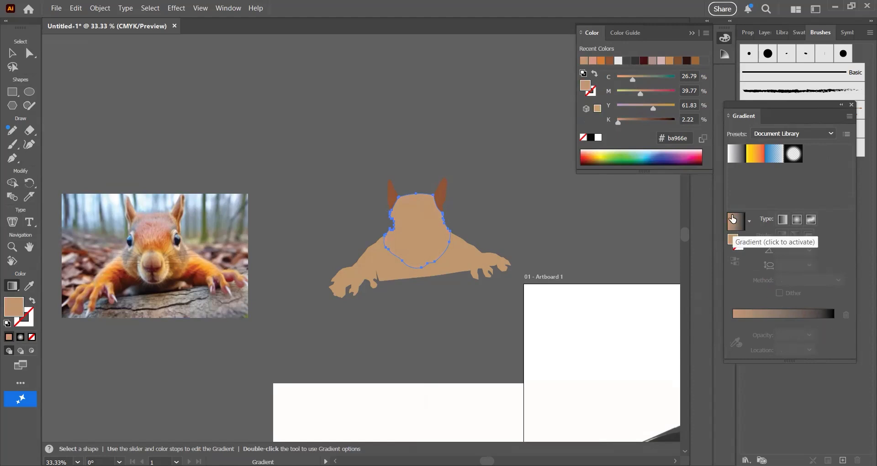
click(797, 219)
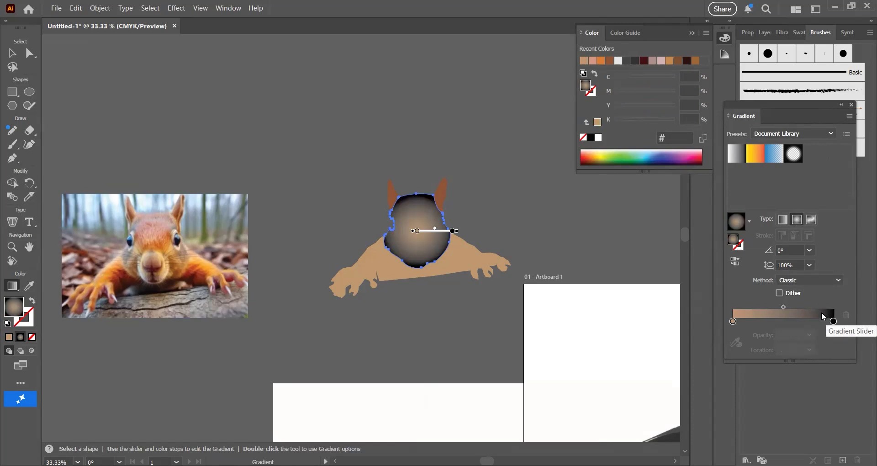
click(834, 321)
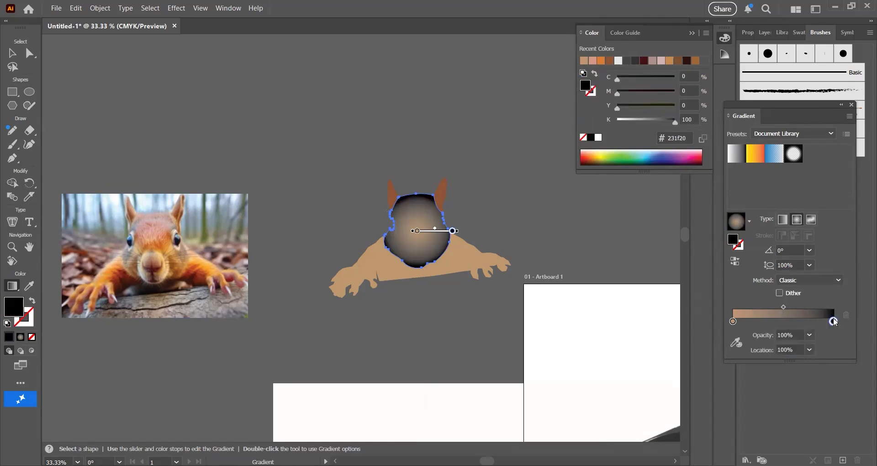
click(604, 61)
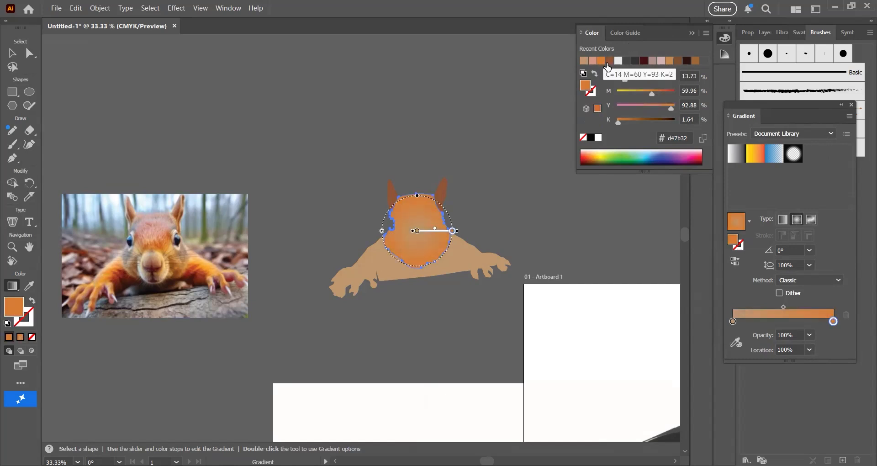
Step: Reposition the head's radial gradient to the right of the head, with the orange stop at about 72%
drag(834, 322, 781, 305)
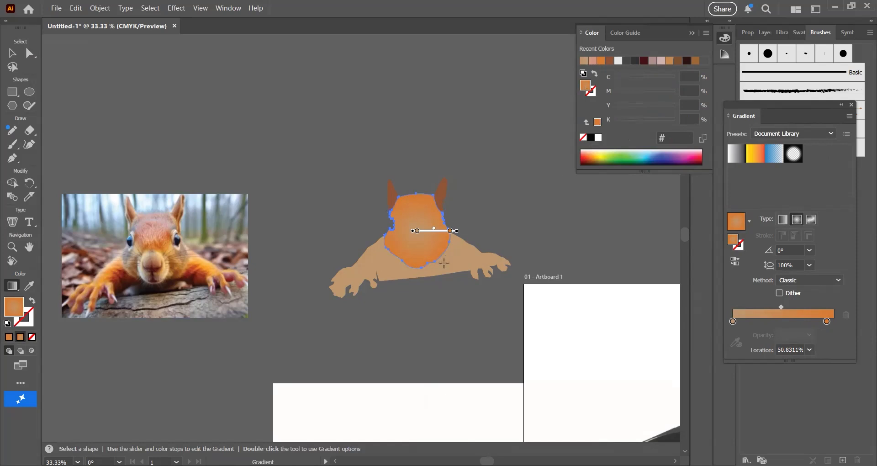
click(449, 231)
drag(449, 231, 459, 233)
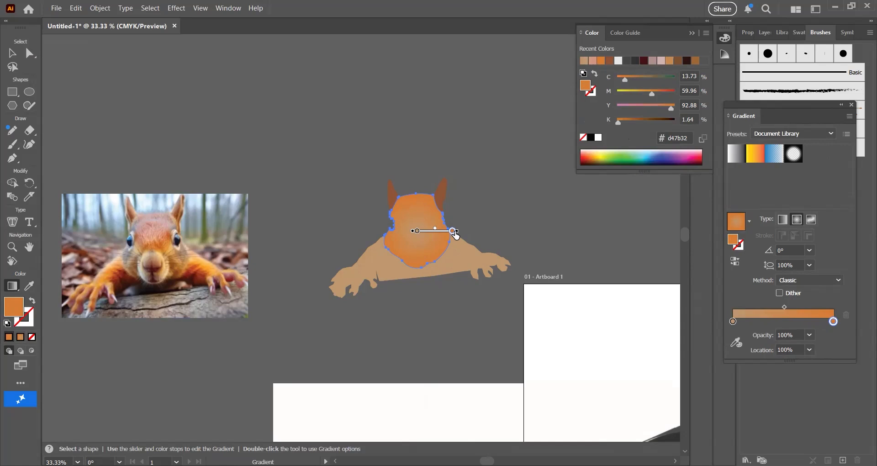
mouse_move(452, 230)
mouse_down()
mouse_move(438, 244)
mouse_move(443, 233)
mouse_move(470, 231)
mouse_move(479, 214)
mouse_up()
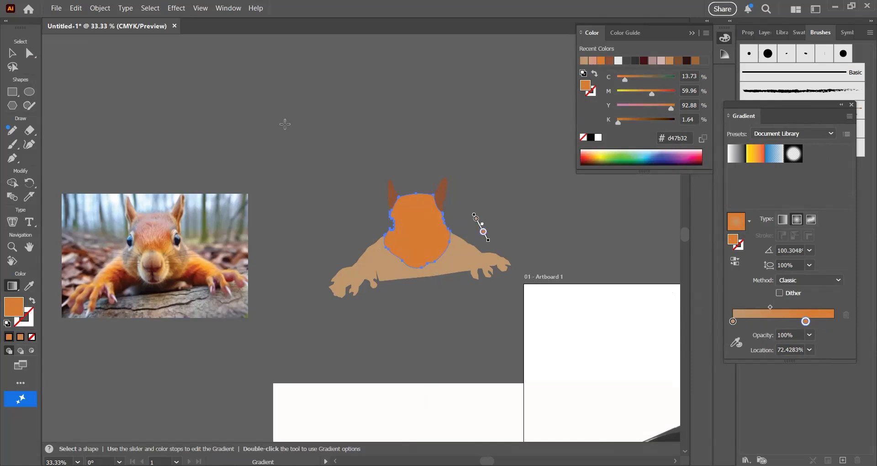
Step: Try the Orange, Yellow gradient preset and solid orange d47b32 on the body and arms, and return to tan ba966e
click(13, 54)
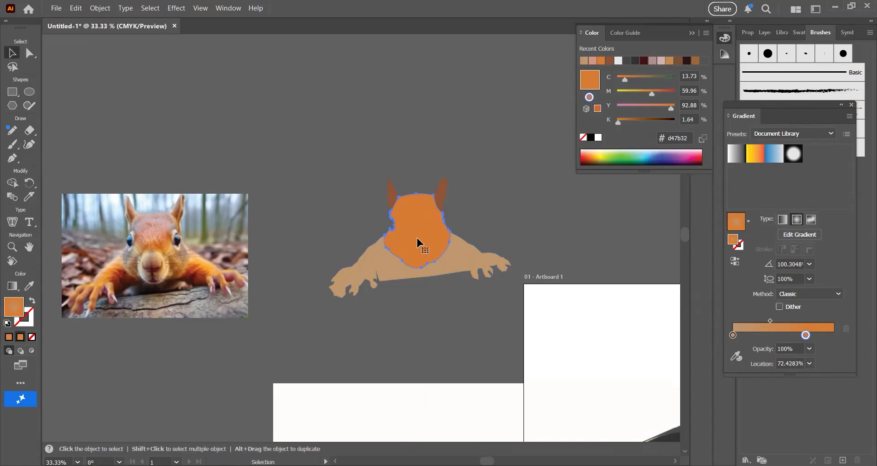
click(458, 258)
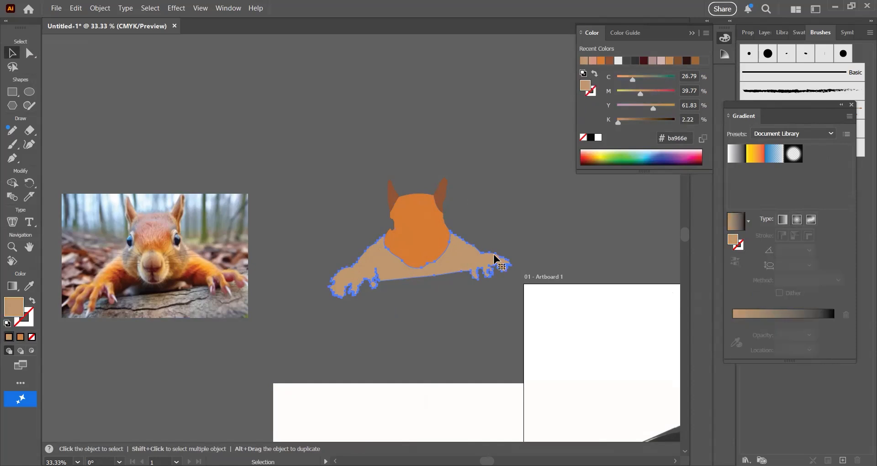
click(758, 163)
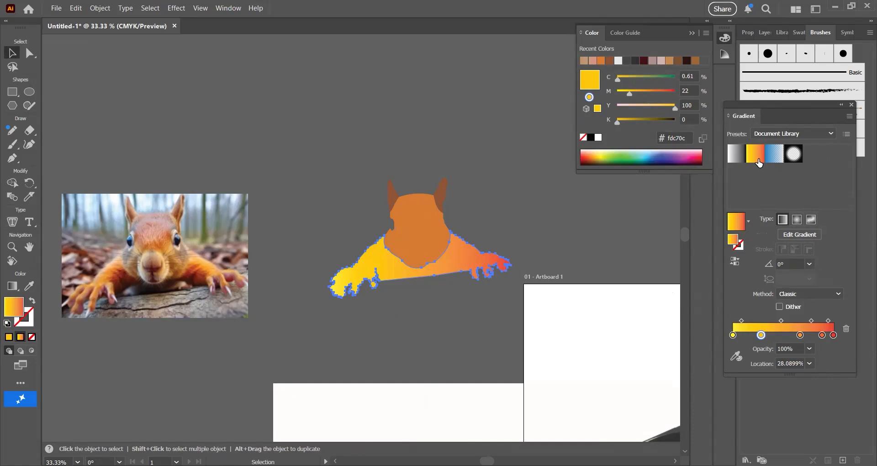
click(601, 61)
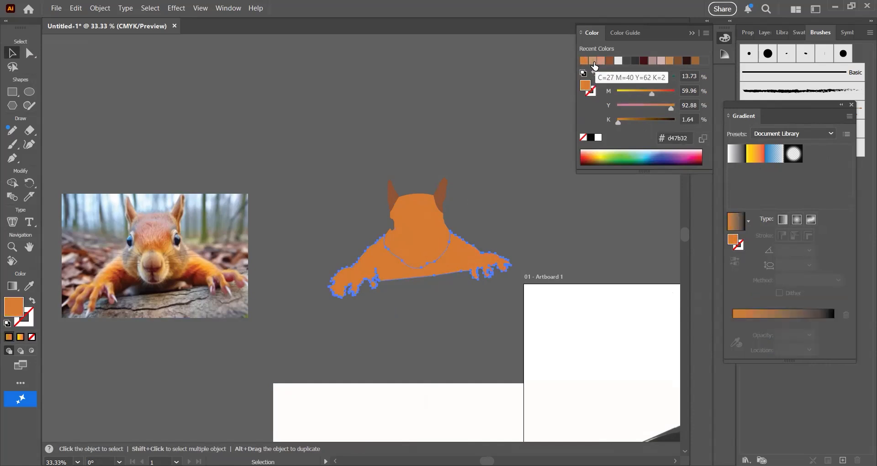
click(593, 62)
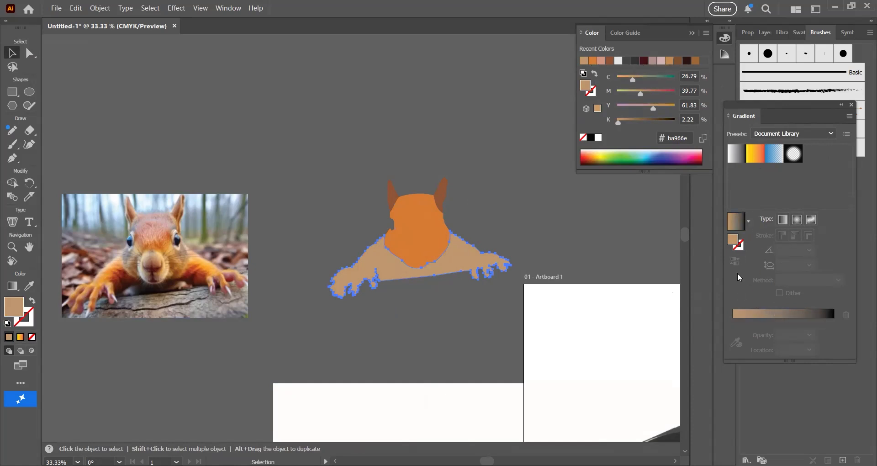
Step: Try a linear tan-to-black gradient on the body and arms with the black stop at about 87%
click(783, 219)
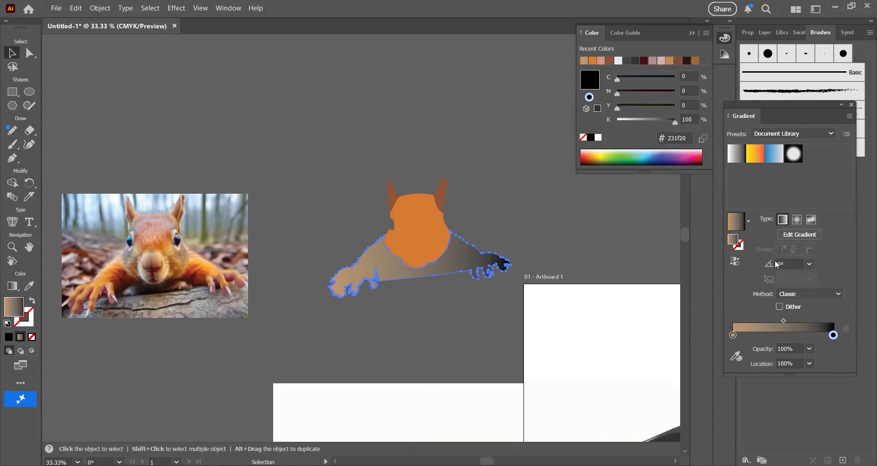
mouse_move(831, 335)
mouse_down()
mouse_move(800, 336)
mouse_move(820, 335)
mouse_up()
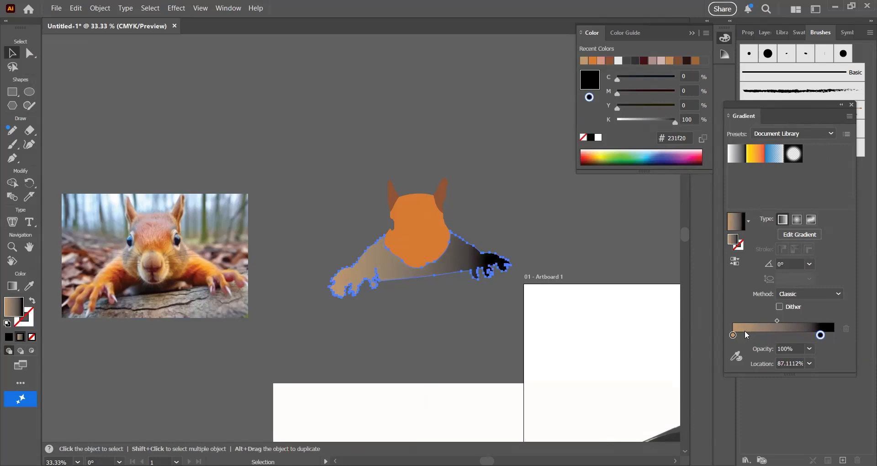
click(733, 335)
double_click(732, 336)
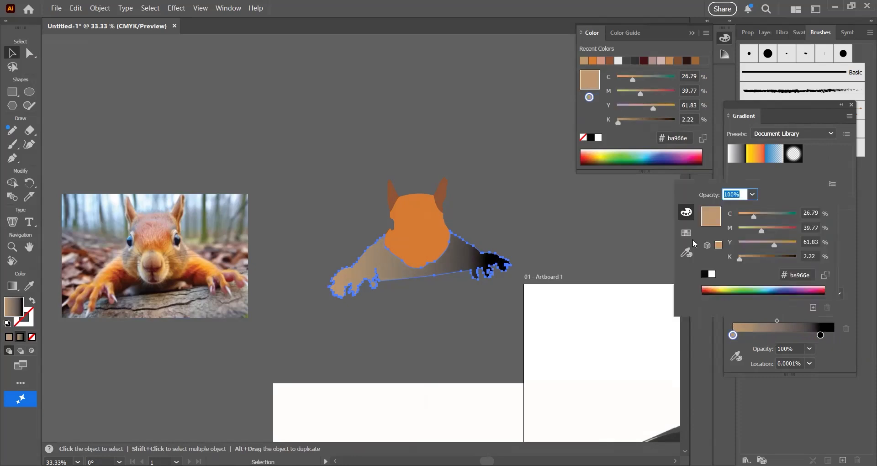
click(611, 63)
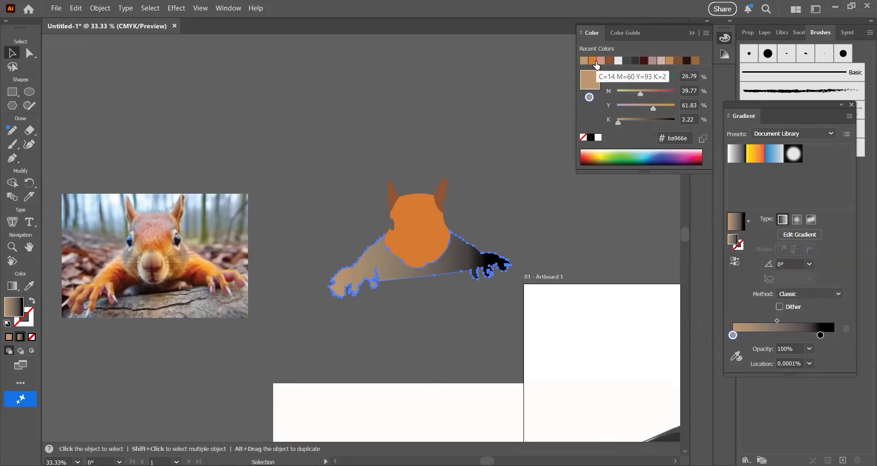
Step: Give the body and arms a linear gradient from brown c18753 to black, with the black stop at about 90%
click(668, 62)
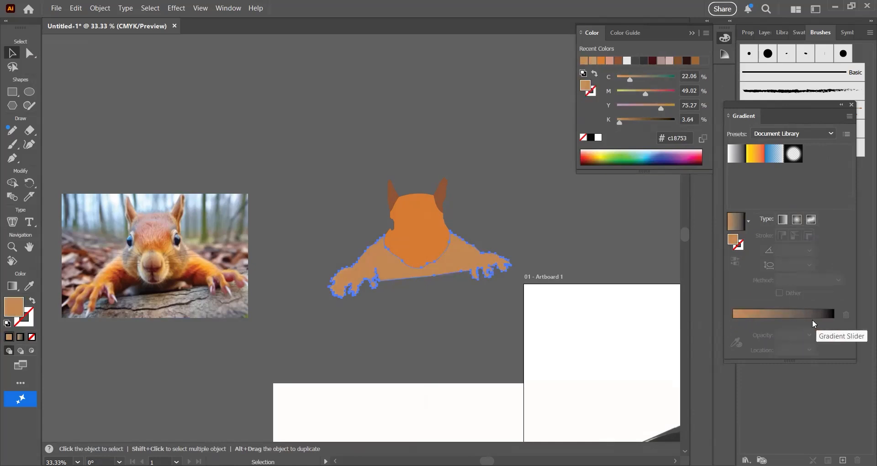
click(812, 315)
mouse_move(833, 335)
mouse_down()
mouse_move(805, 335)
mouse_move(823, 336)
mouse_up()
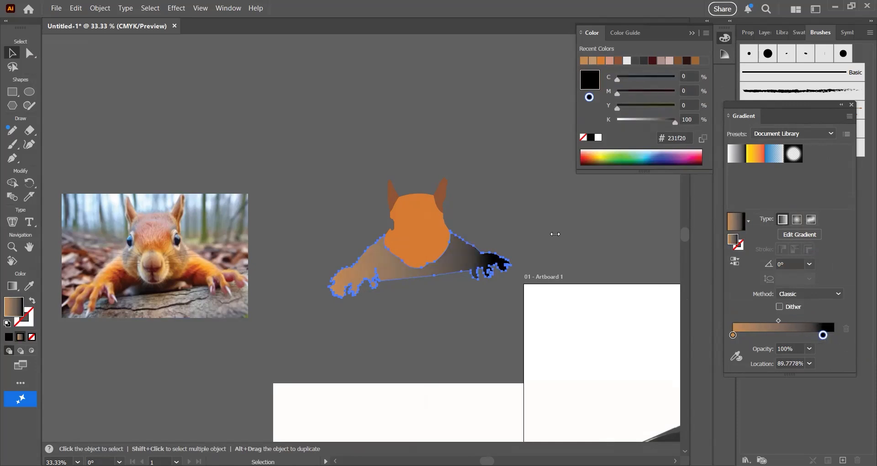
click(533, 222)
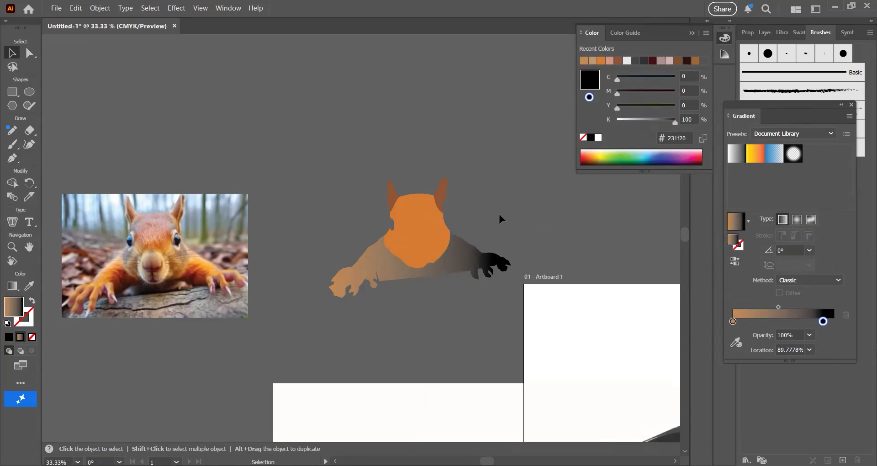
Step: Apply the Orange, Yellow gradient preset to both ears and shift the left ear's ed683c stop to about 78%
click(444, 197)
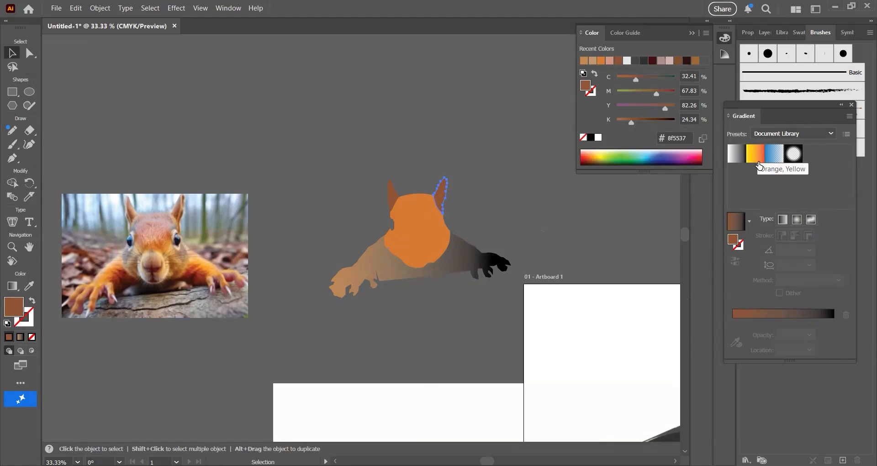
click(757, 156)
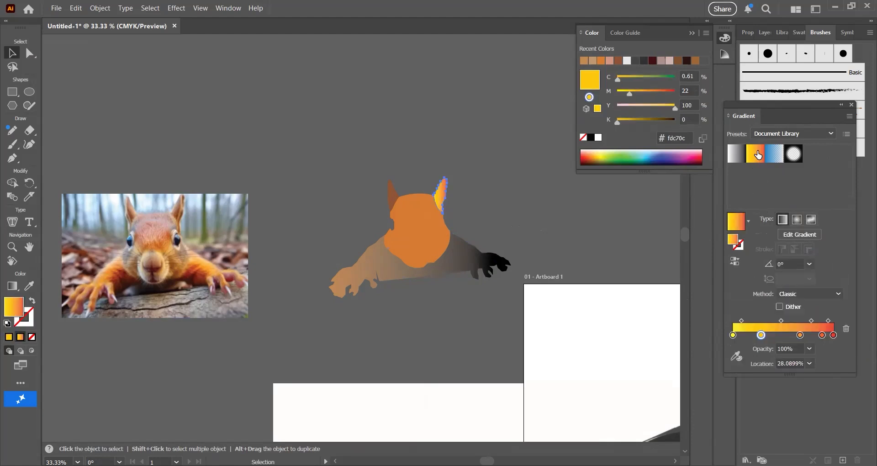
click(394, 204)
click(756, 156)
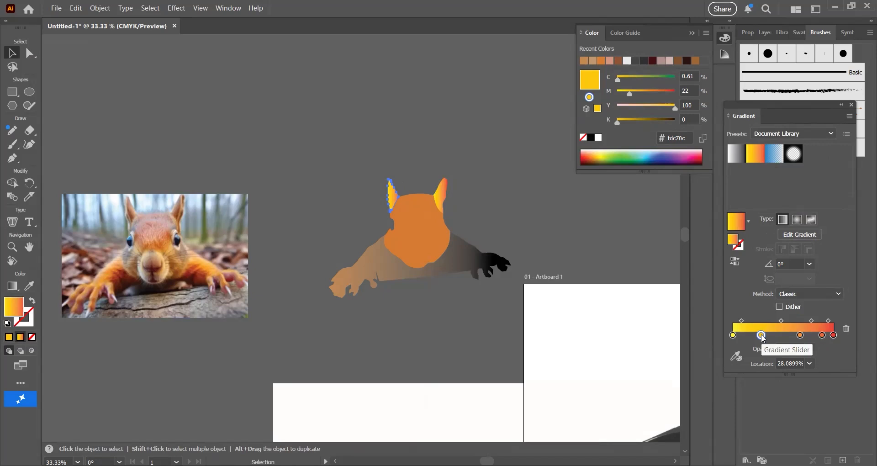
mouse_move(800, 336)
mouse_down()
mouse_move(782, 336)
mouse_move(822, 336)
mouse_move(812, 336)
mouse_up()
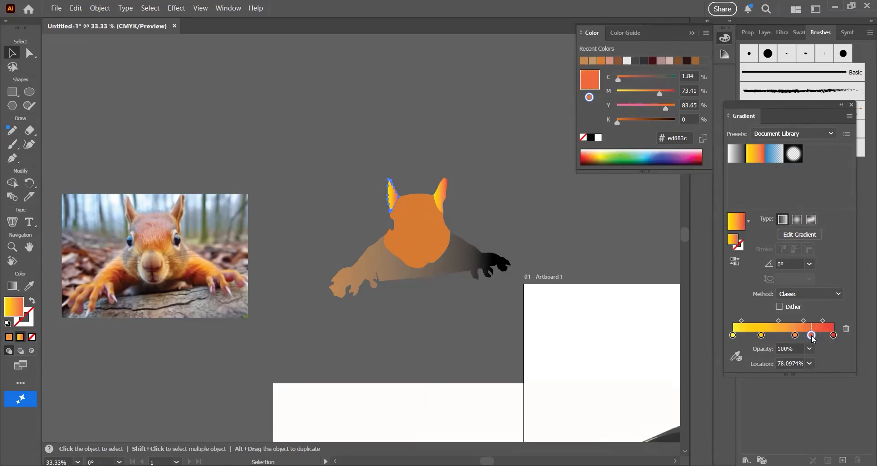
Step: Shift the ed683c stop of the right ear's gradient to about 81%
click(835, 336)
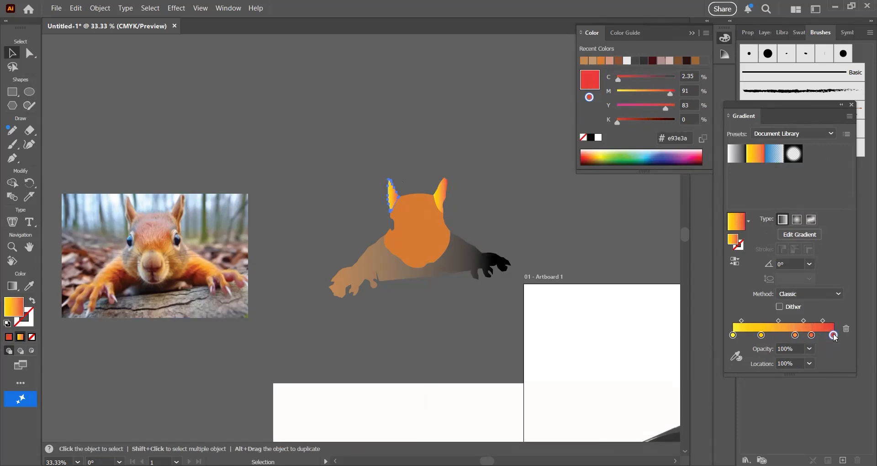
click(446, 199)
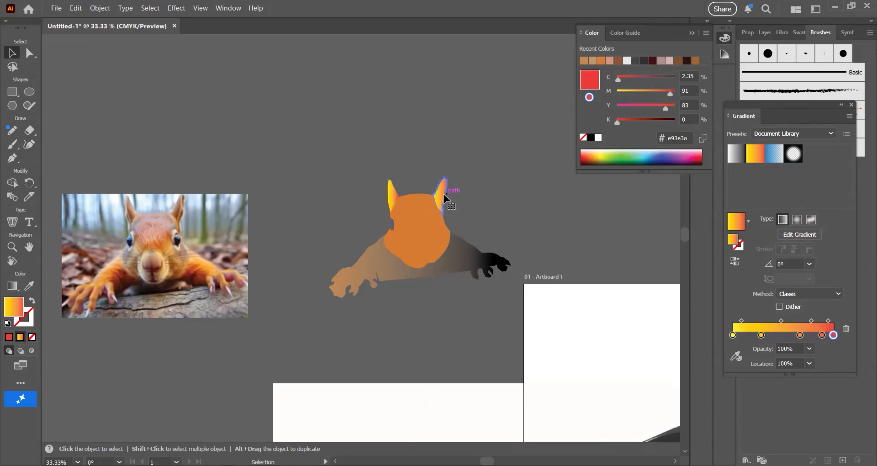
double_click(834, 336)
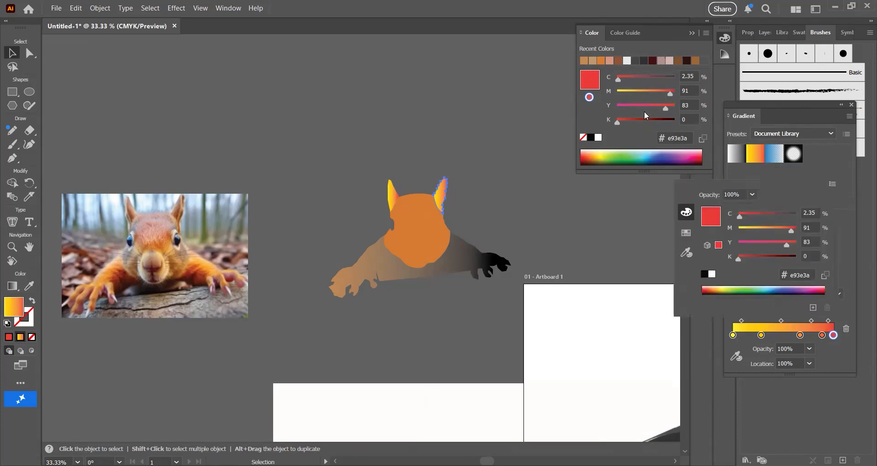
click(617, 63)
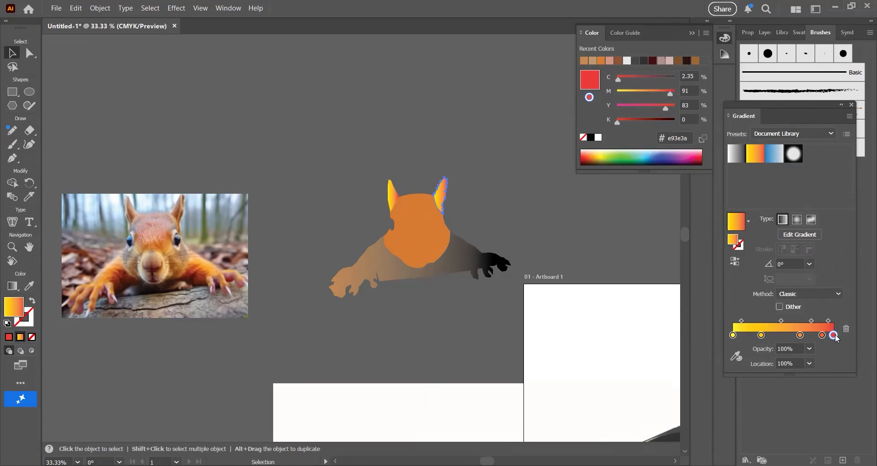
drag(822, 336, 815, 336)
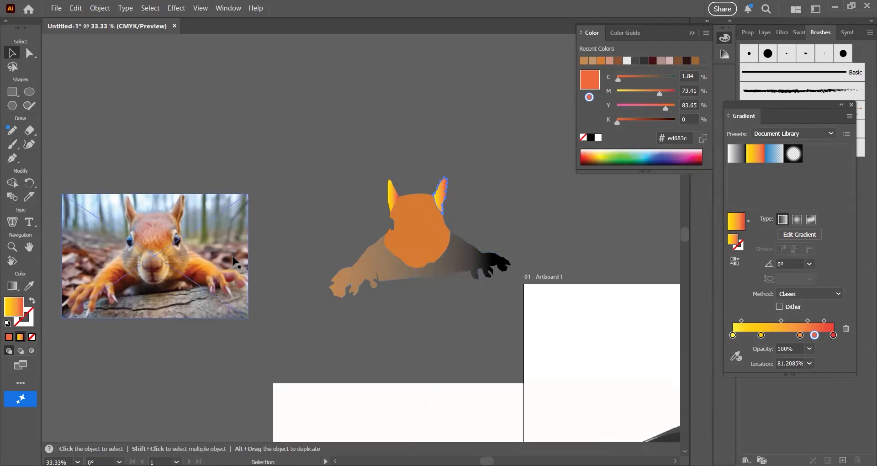
click(31, 93)
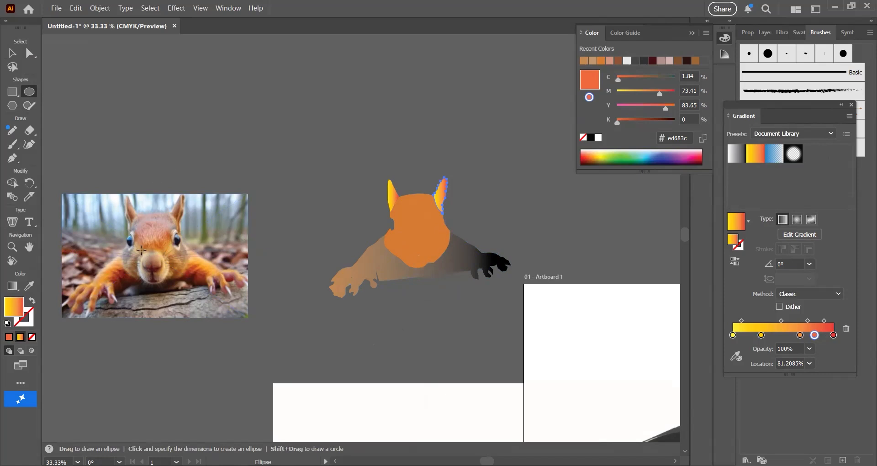
mouse_move(142, 252)
mouse_down()
mouse_move(169, 283)
mouse_move(132, 268)
mouse_up()
key(v)
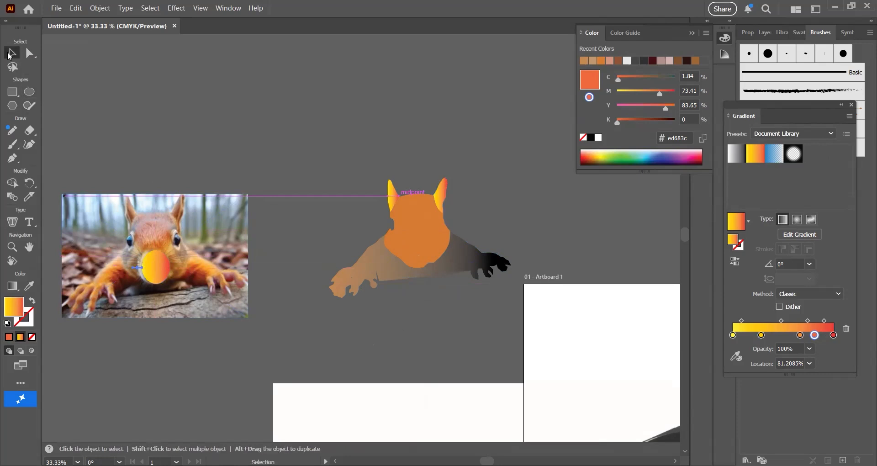
mouse_move(146, 266)
mouse_down()
mouse_move(138, 265)
mouse_move(170, 271)
mouse_up()
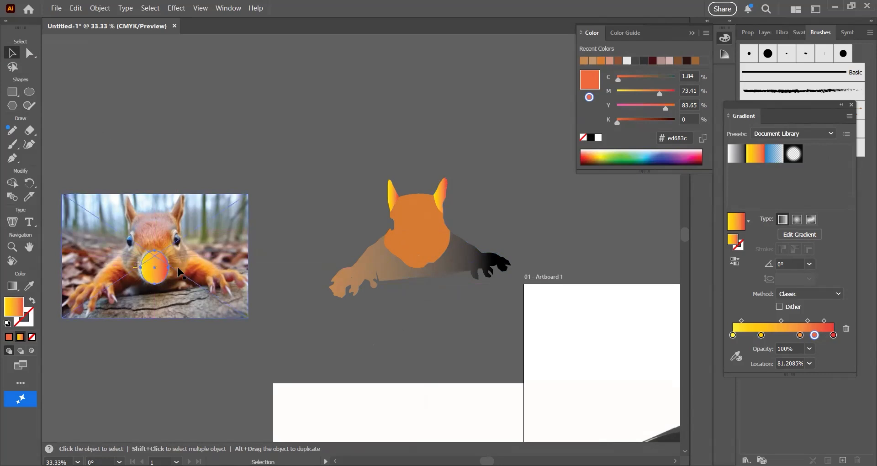
key(Delete)
Step: Draw an upright ellipse over the muzzle in the photo, move it onto the traced head's lower face, and delete the leftover sliver
click(29, 92)
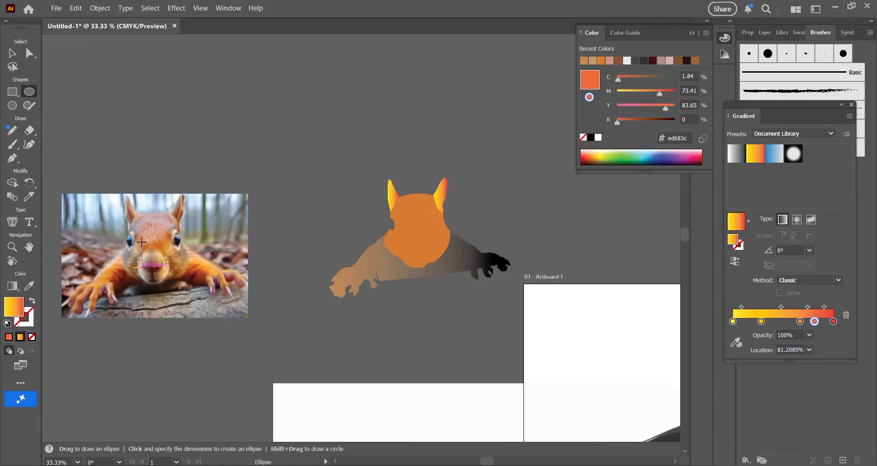
drag(144, 250, 168, 282)
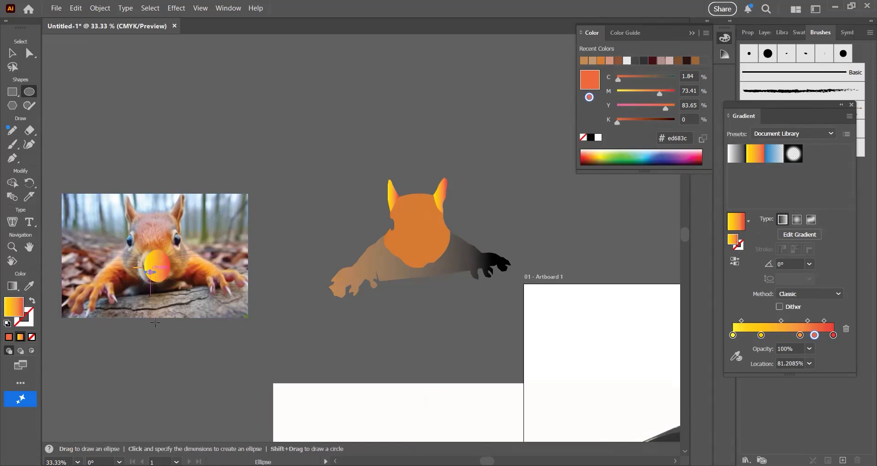
click(12, 53)
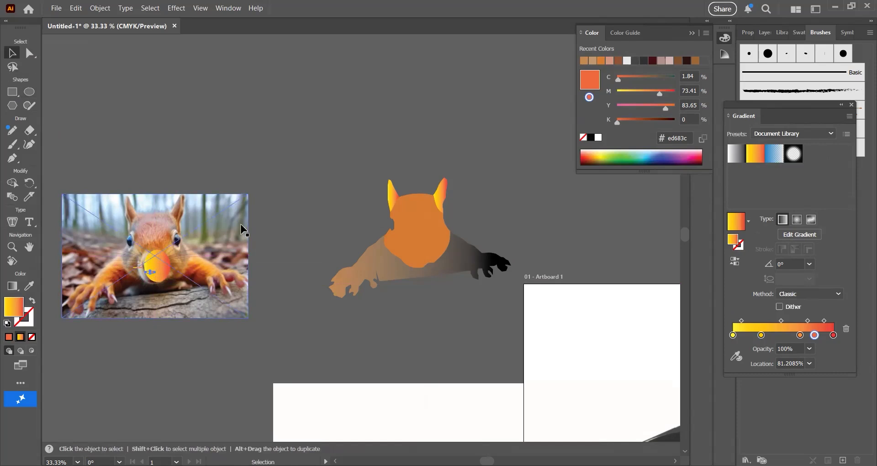
drag(154, 258, 430, 237)
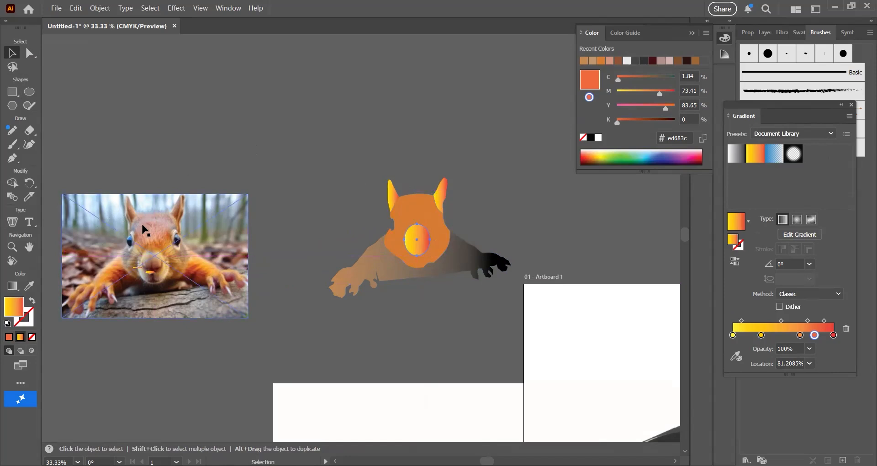
click(151, 271)
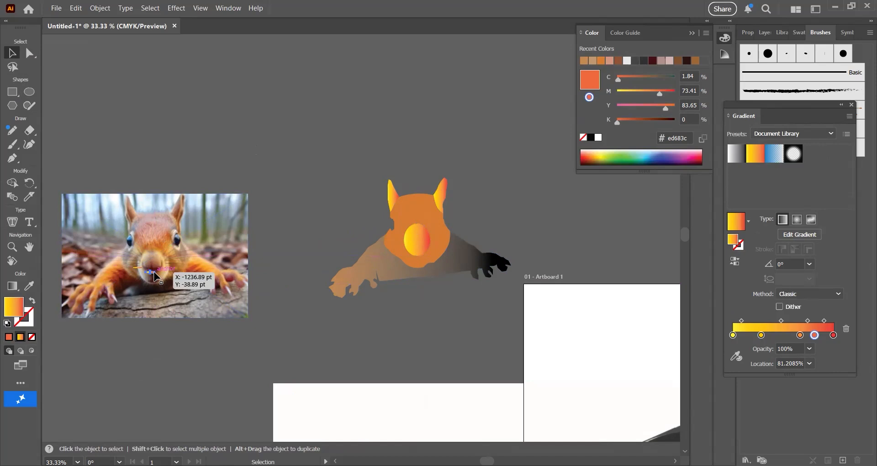
key(Delete)
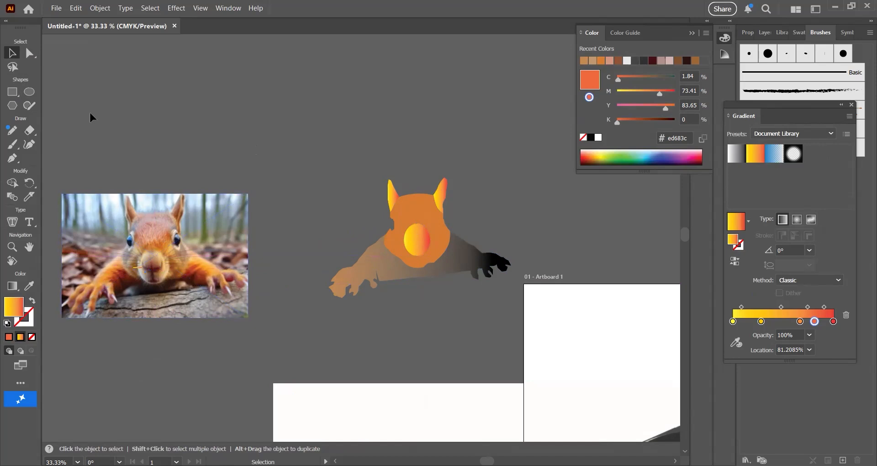
Step: Try outlining the nose in the photo with the Pen tool and undo the misplaced points
click(13, 160)
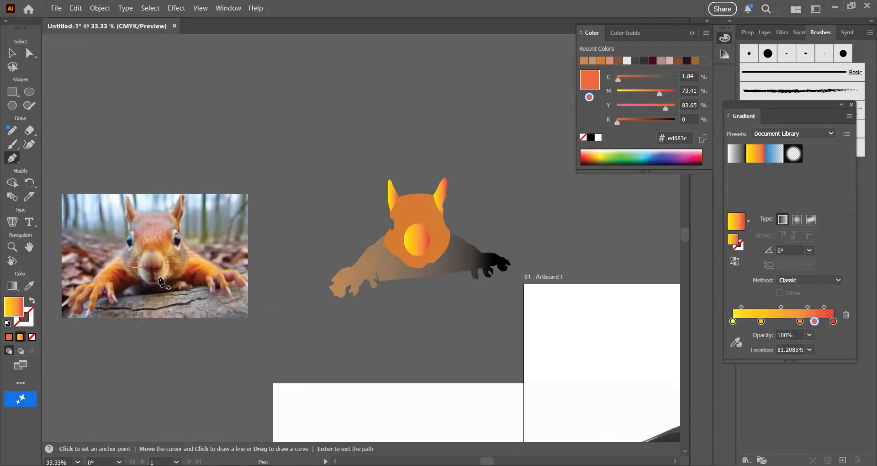
click(144, 265)
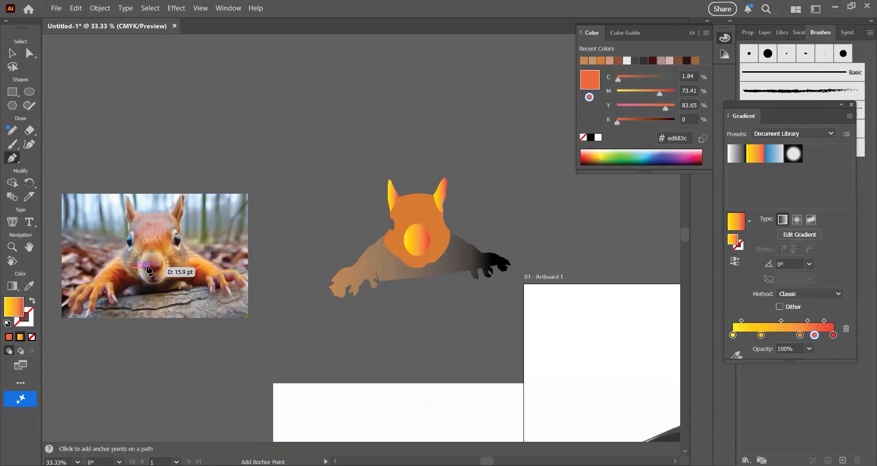
click(146, 272)
click(151, 273)
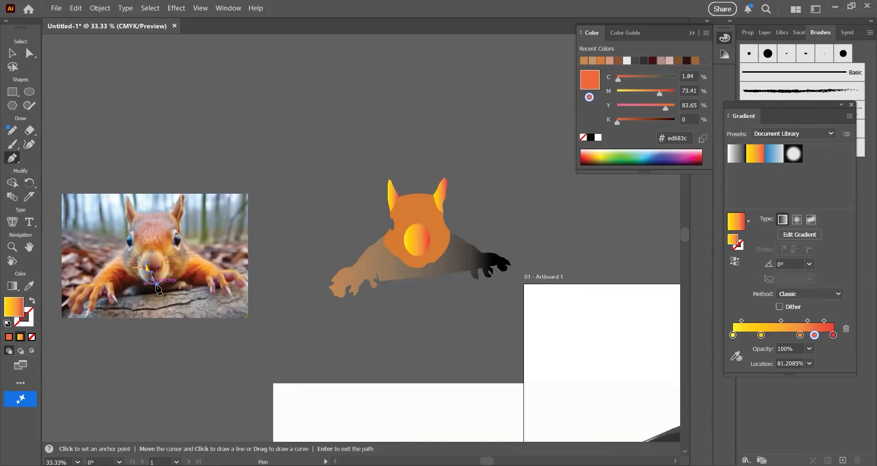
key(ctrl+z)
key(ctrl)
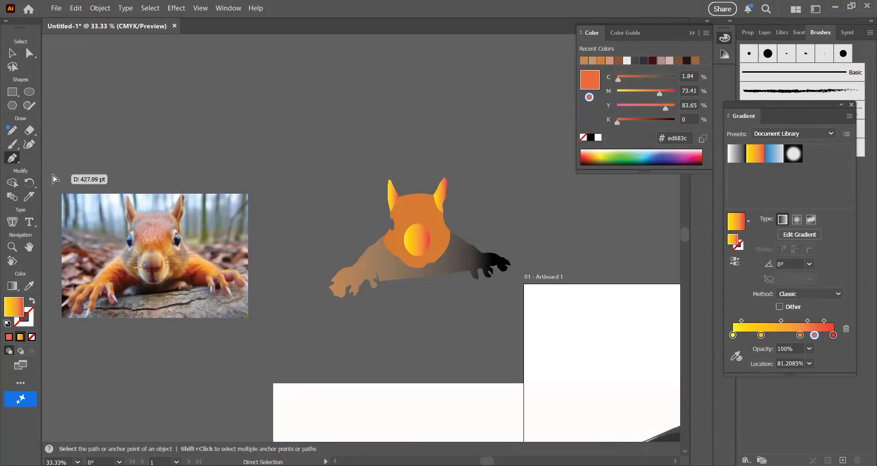
Step: Outline the nose in the photo as a closed Pen path along its sides, lower edge and a nearly straight upper edge
key(ctrl+equal)
key(ctrl+equal)
key(ctrl+equal)
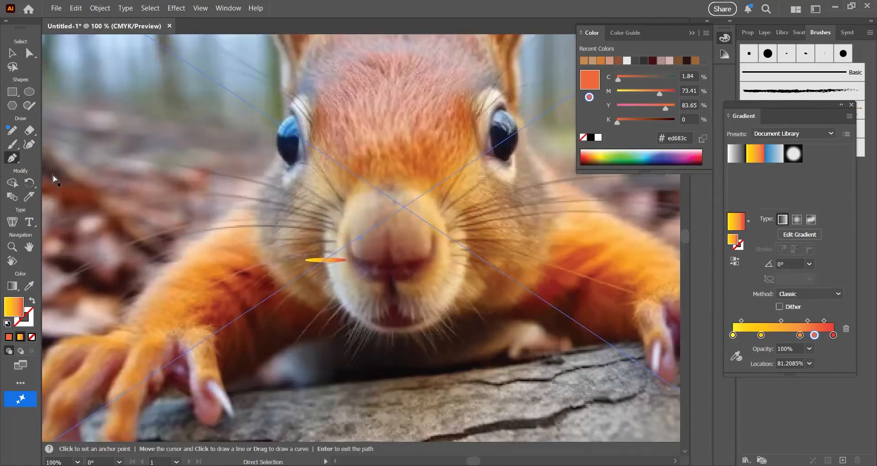
click(347, 232)
click(347, 247)
click(350, 257)
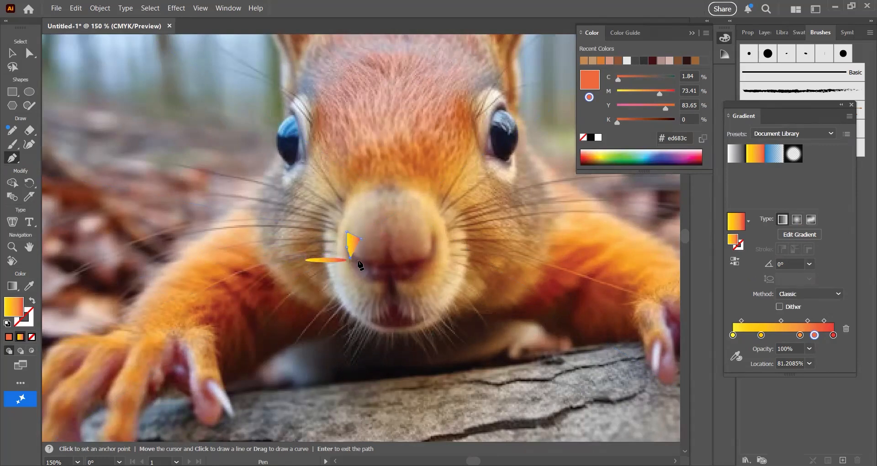
click(359, 260)
click(367, 262)
click(375, 261)
click(387, 263)
click(408, 266)
click(426, 262)
click(432, 256)
click(432, 242)
click(432, 234)
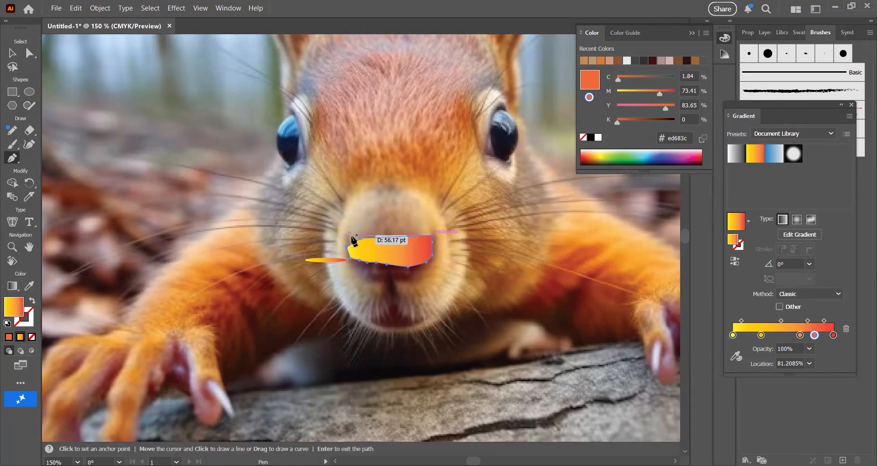
click(361, 238)
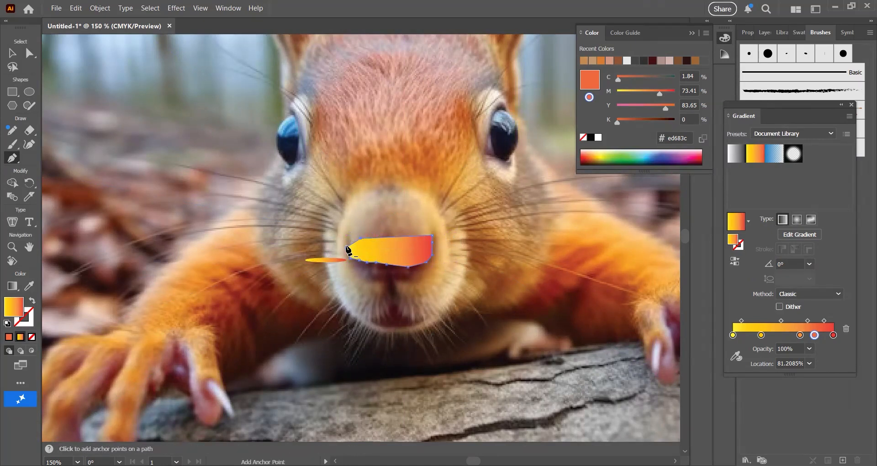
Step: Reshape the nose path with the Curvature tool, extending its upper-left corner outward and smoothing its lower edge
click(29, 144)
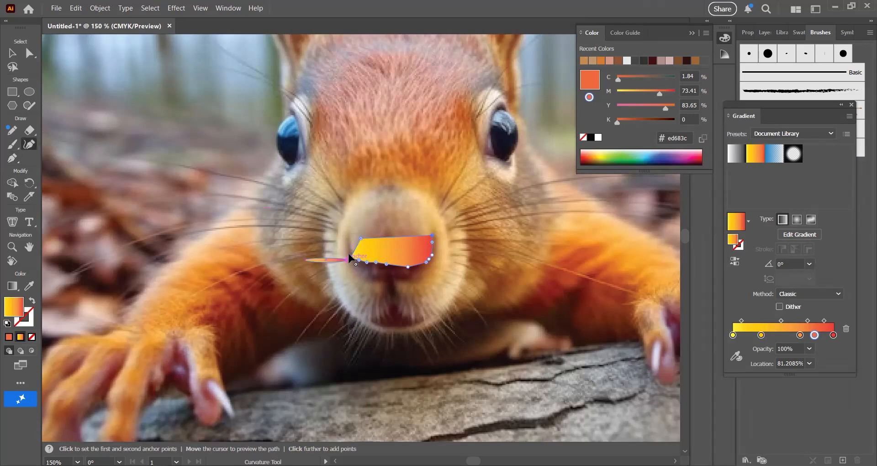
click(345, 238)
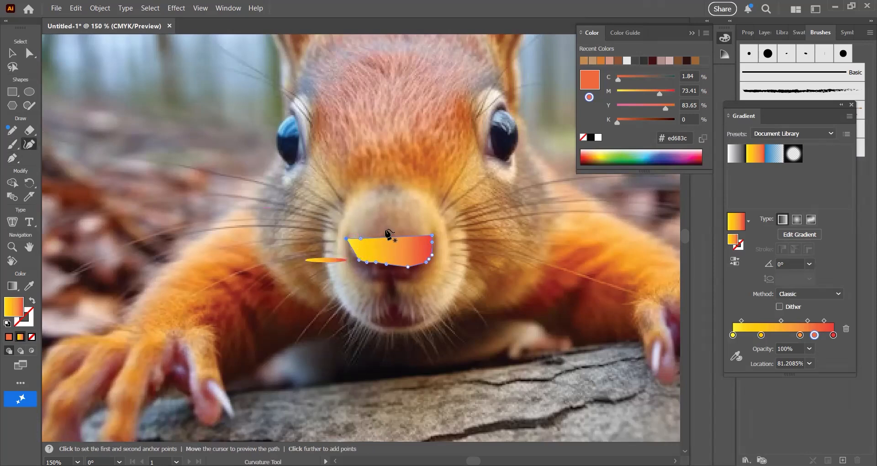
click(387, 264)
drag(376, 264, 390, 266)
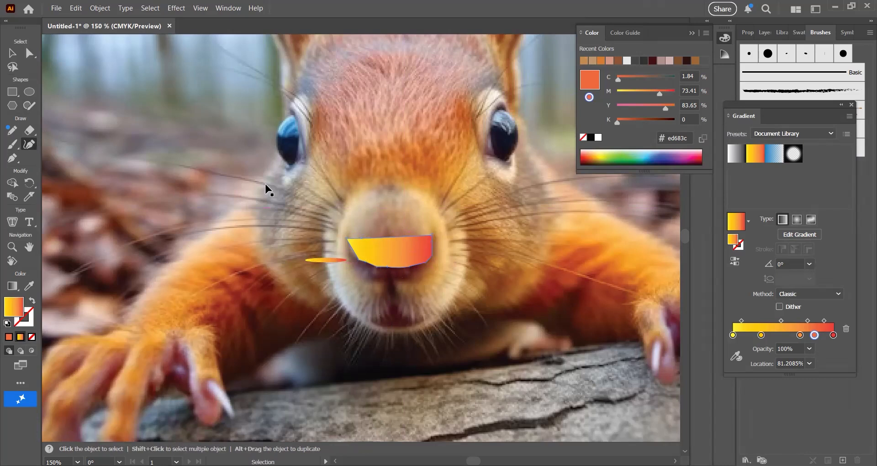
Step: Try fills aa8d88, d47b32, d39681, c18753 and ca7929 on the traced head's muzzle ellipse, and fill it with brown ba7a2a
key(ctrl+minus)
key(ctrl+minus)
key(ctrl+minus)
key(ctrl)
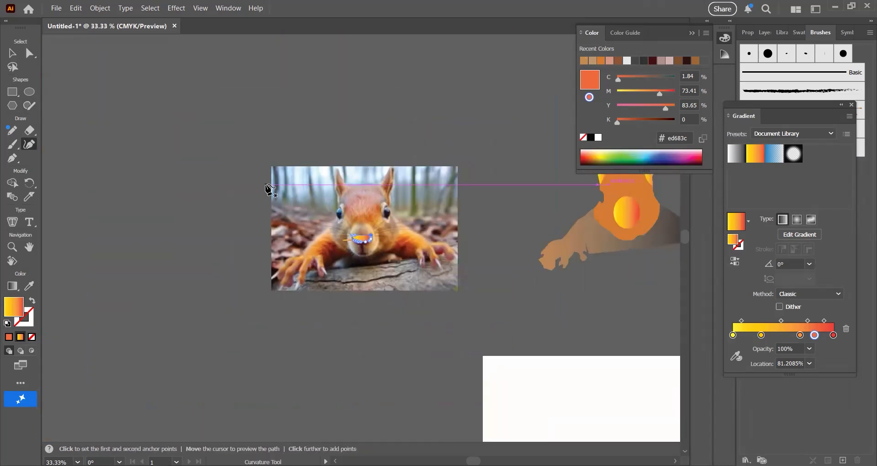
click(14, 53)
click(625, 213)
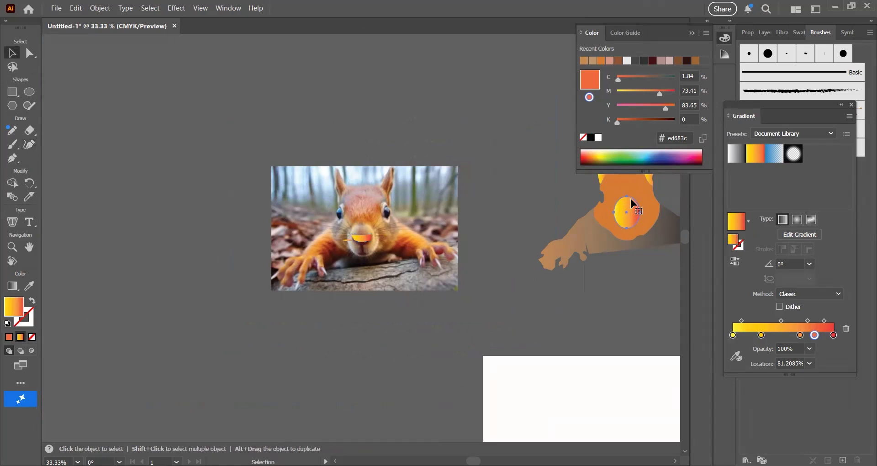
click(663, 61)
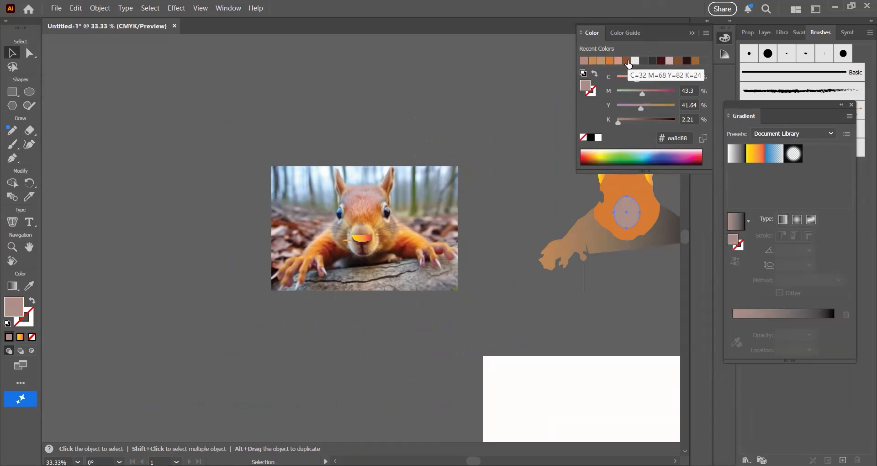
click(609, 61)
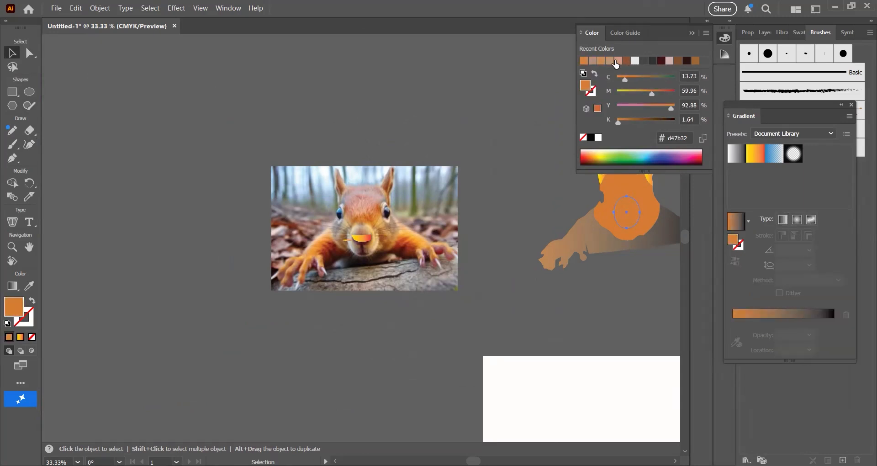
click(608, 63)
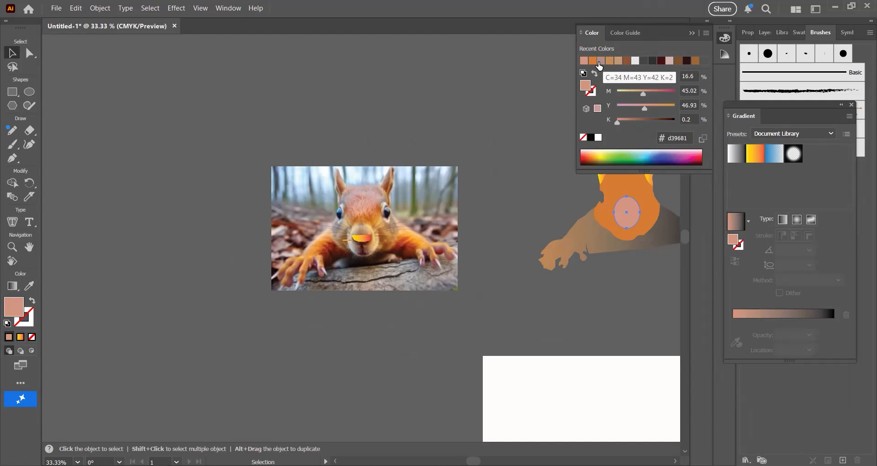
click(606, 63)
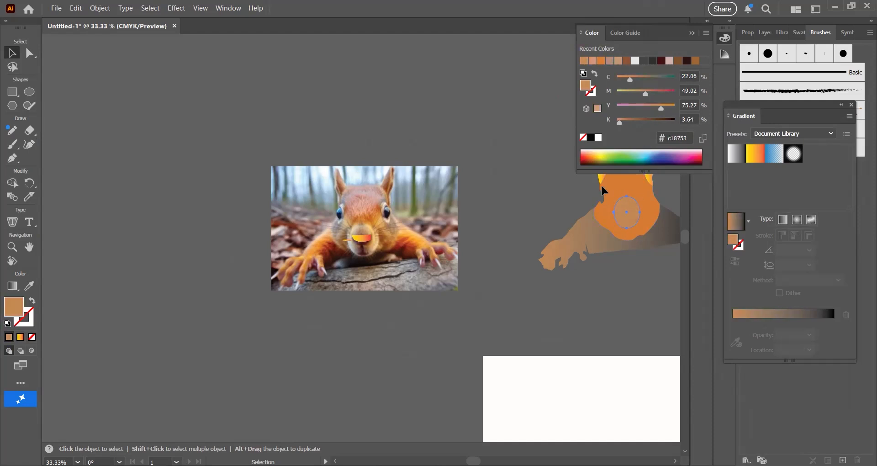
click(593, 157)
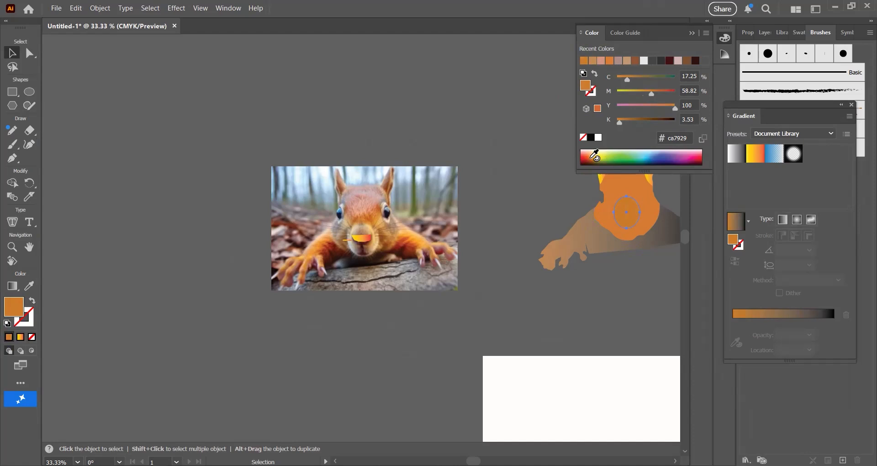
click(597, 158)
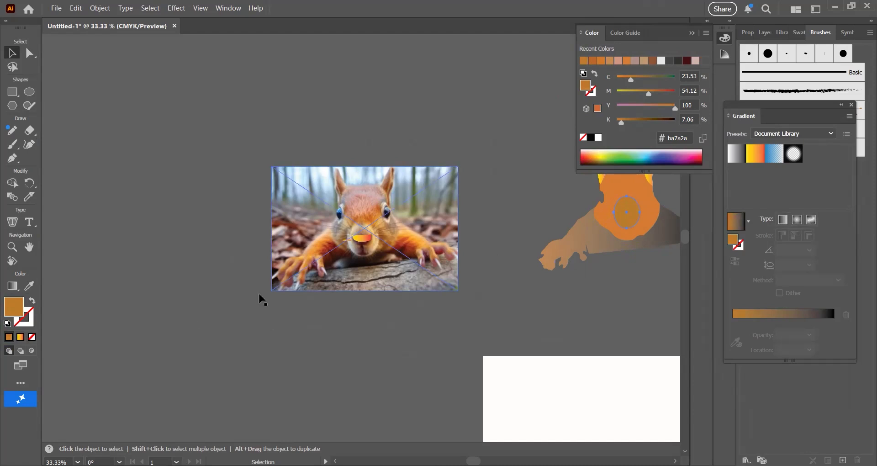
Step: Remove the fill from the nose path over the photo and apply the yellow-to-red gradient to its stroke
click(29, 57)
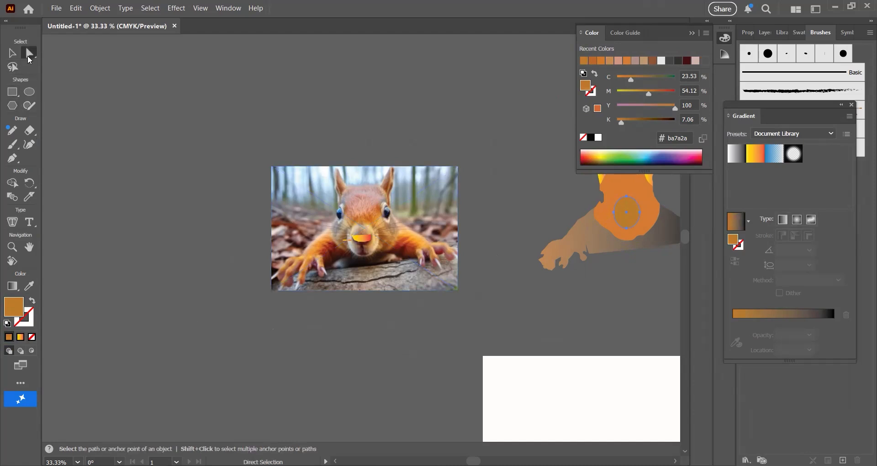
click(364, 237)
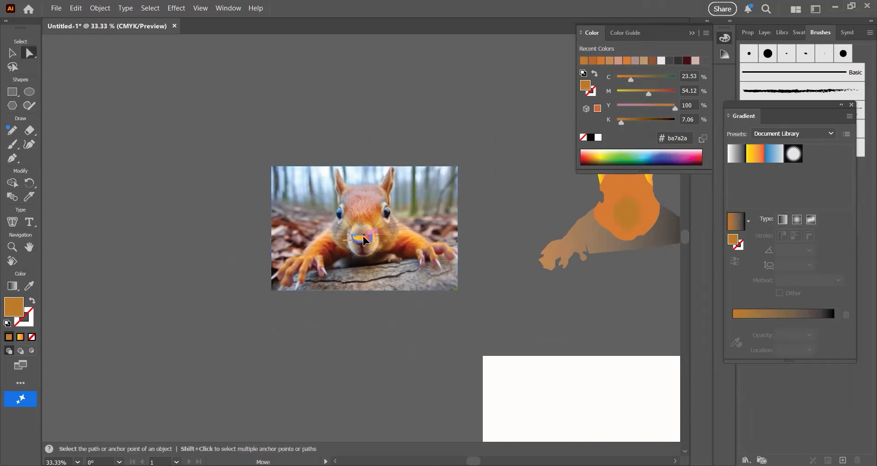
key(period)
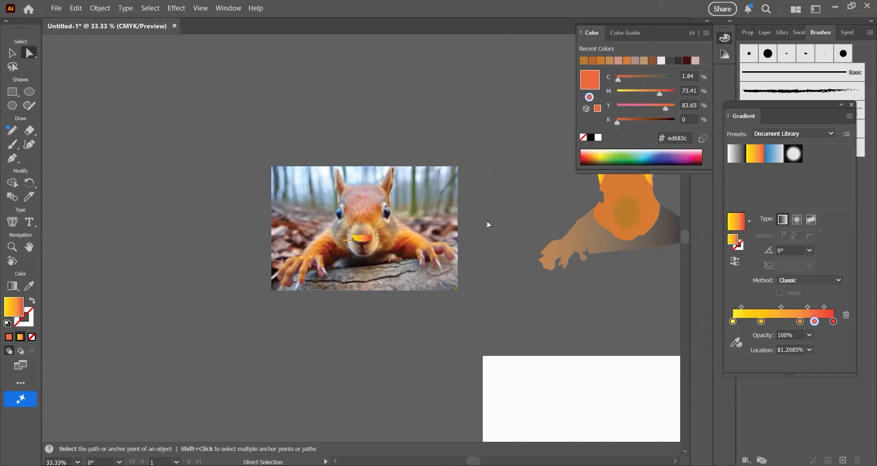
click(362, 238)
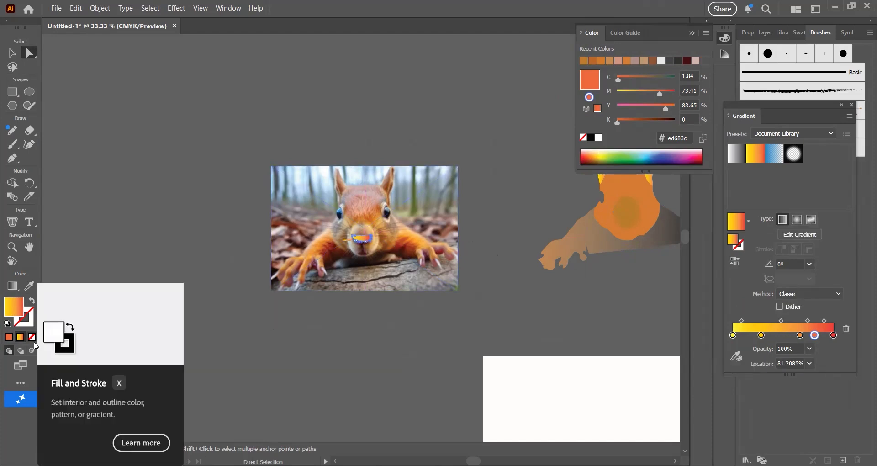
click(32, 337)
click(29, 323)
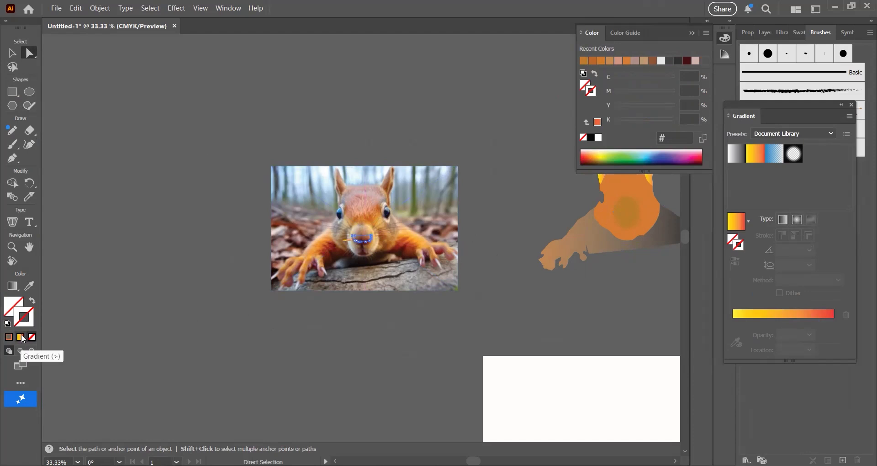
click(25, 338)
click(172, 218)
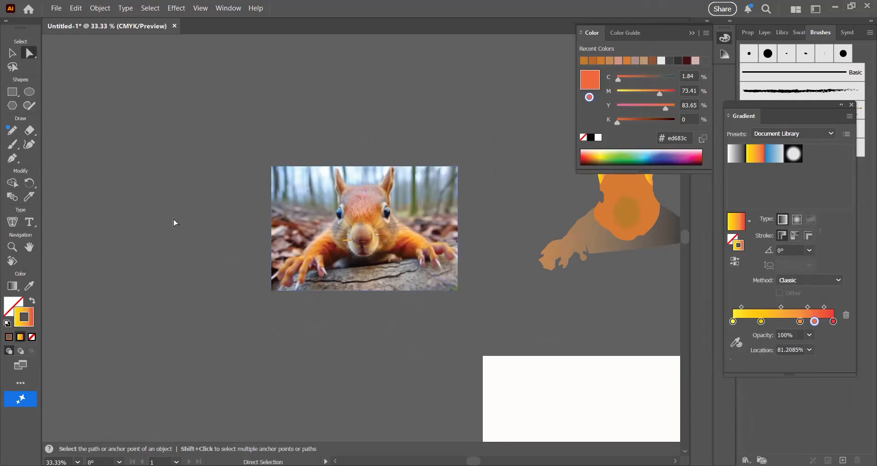
Step: Move the squirrel photo down and left, clear of the nose outline, and select the nose path
click(365, 235)
drag(366, 235, 154, 305)
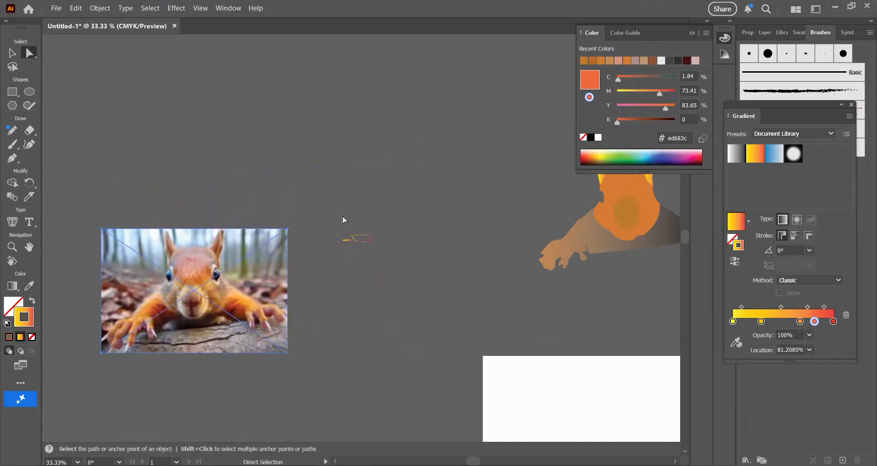
drag(379, 256, 339, 230)
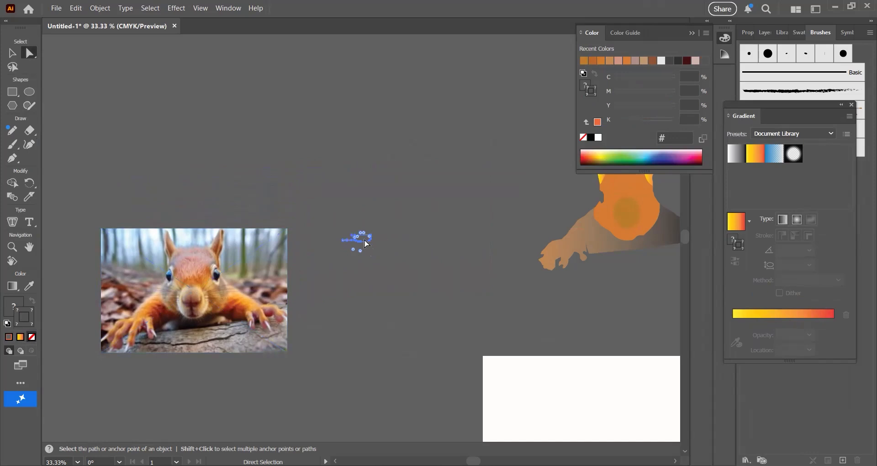
key(period)
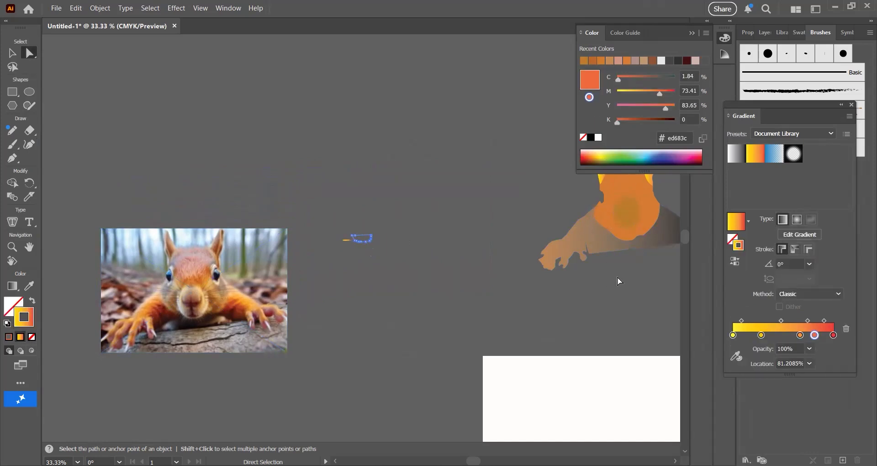
scroll(603, 317, right, 5)
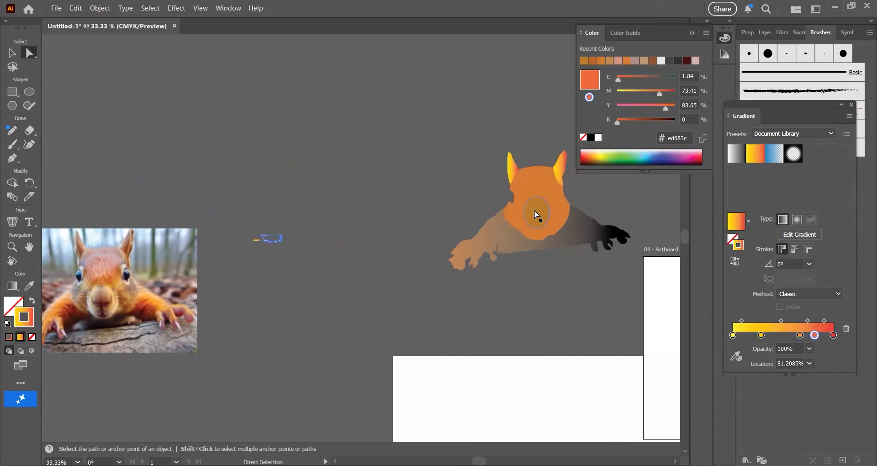
Step: Draw a small upright eye ellipse at the traced head's left edge, with the body's sampled brown-to-black gradient fill and a linear yellow-to-red gradient stroke
click(29, 91)
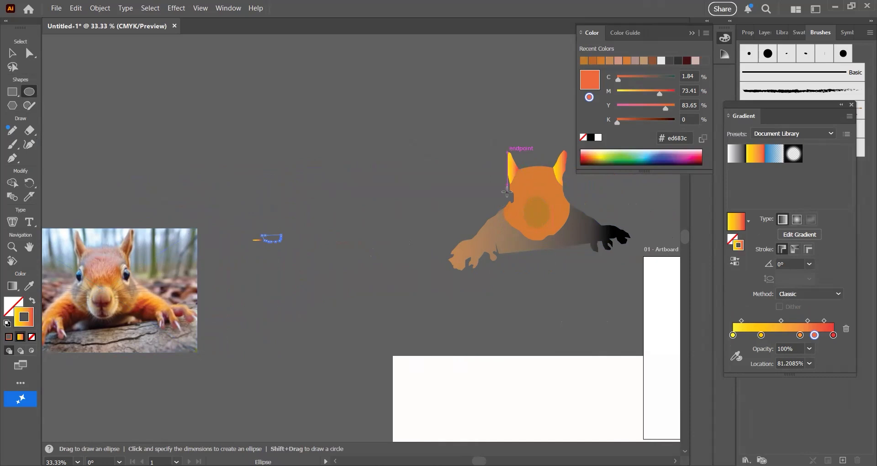
drag(509, 189, 517, 207)
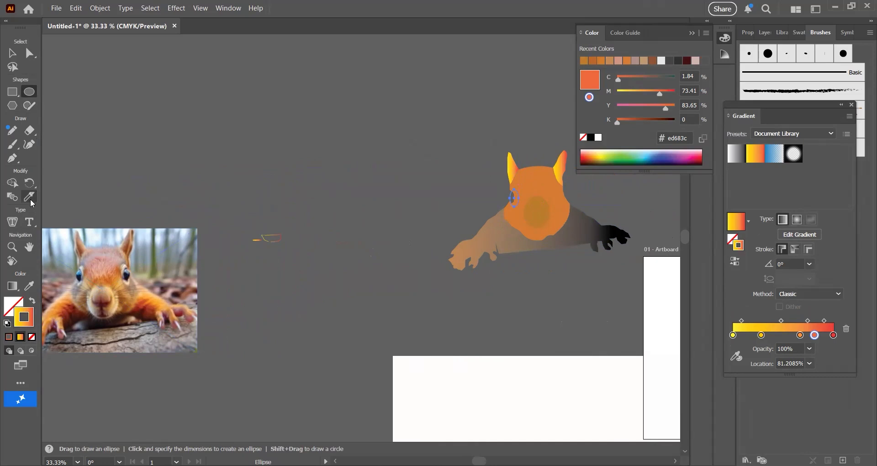
click(29, 285)
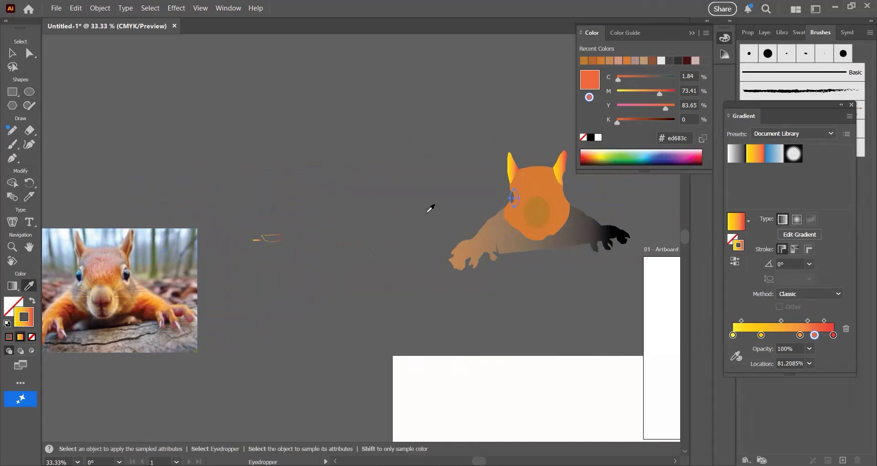
click(516, 194)
click(601, 229)
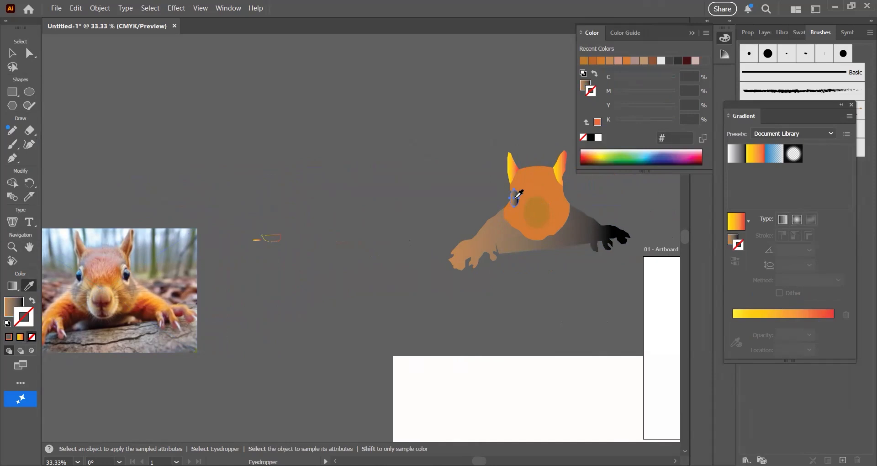
click(784, 220)
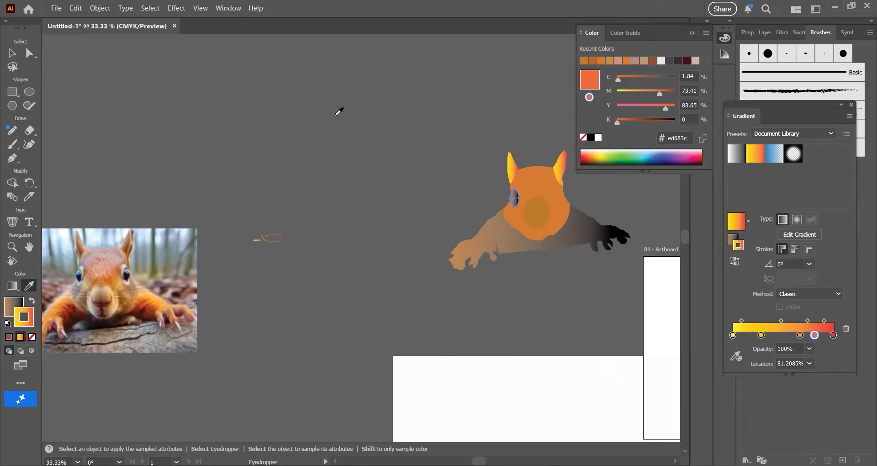
Step: Move the turntable photo up off the artboard so it lies behind and above the squirrel tracing
key(a)
key(ctrl+minus)
key(ctrl+minus)
key(i)
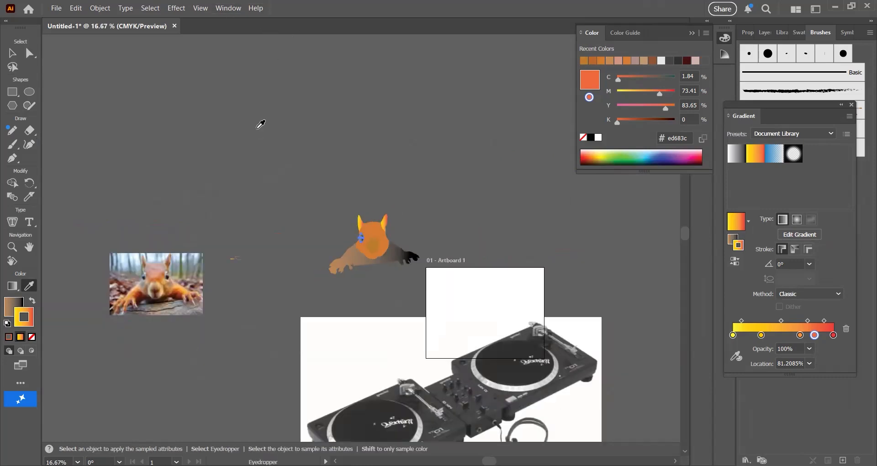
click(12, 53)
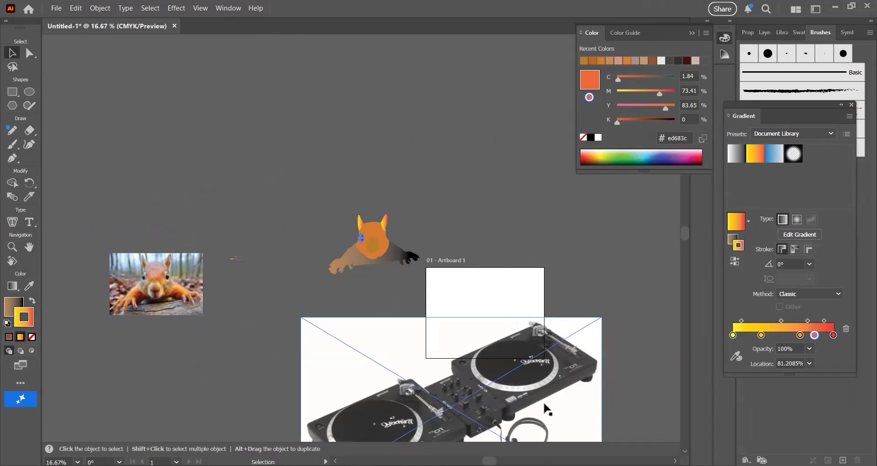
drag(513, 390, 418, 124)
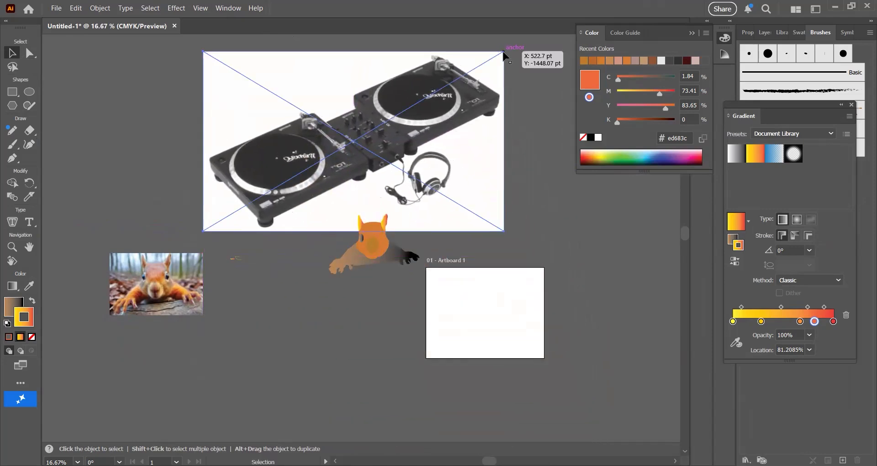
mouse_move(499, 232)
mouse_down()
mouse_move(491, 231)
mouse_move(498, 241)
mouse_up()
click(525, 148)
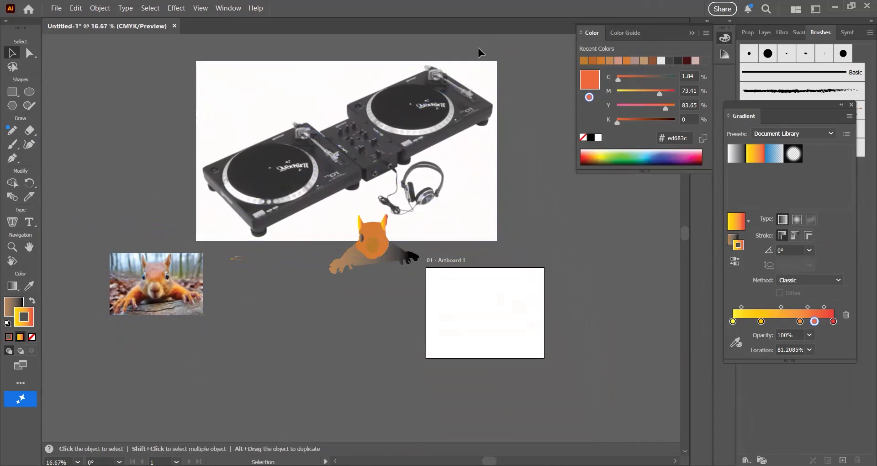